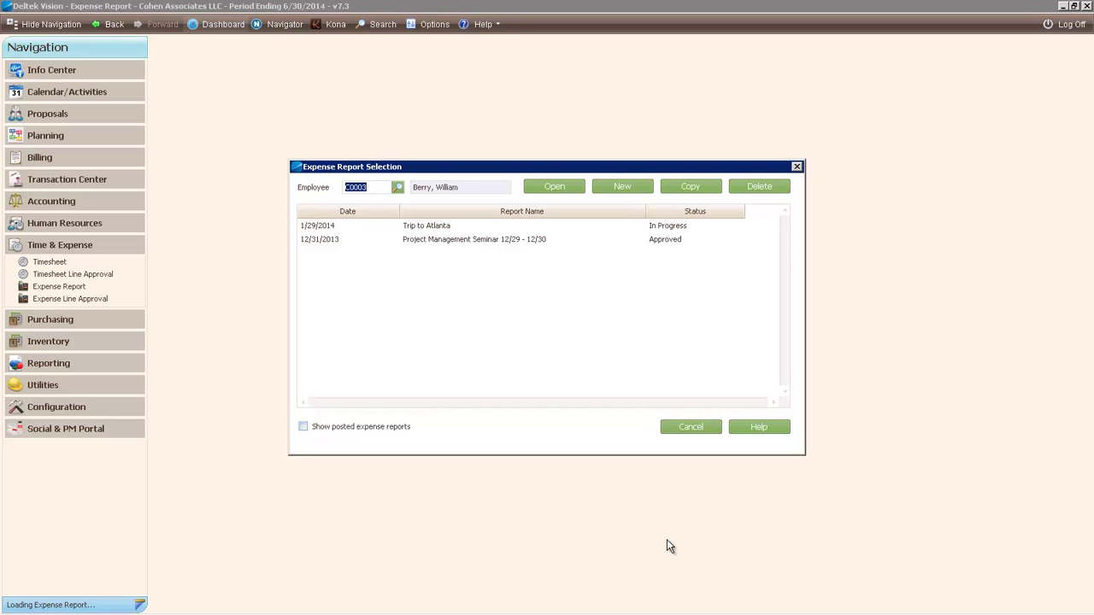
Create a new expense report with the navigation pane hidden and name it "Trip to ATL".
left_click(623, 188)
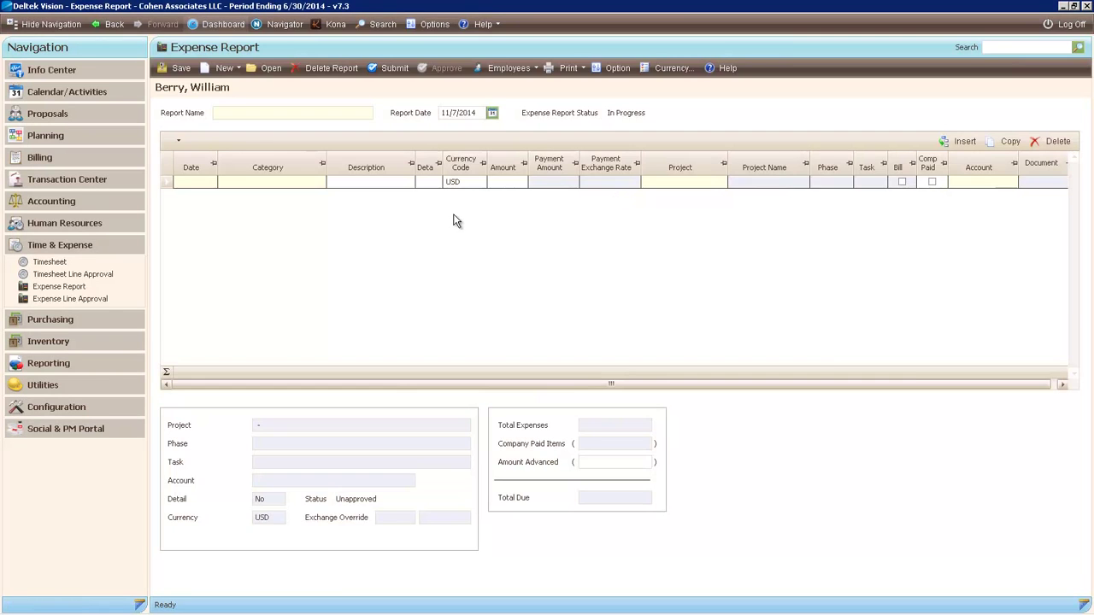
left_click(47, 24)
left_click(106, 112)
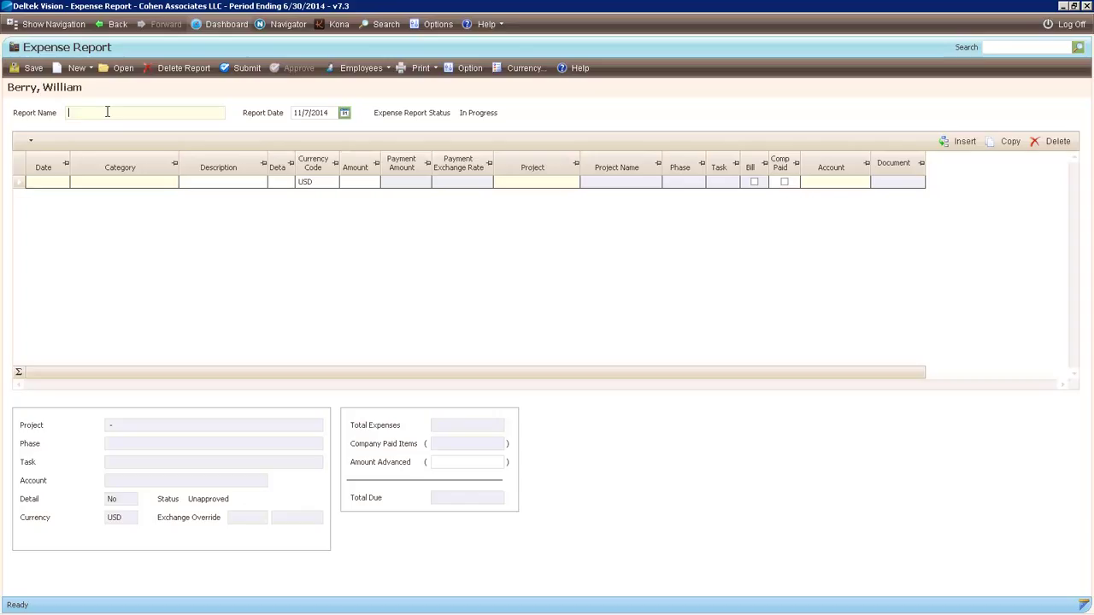
type("Trip to ATL")
Set the date of the first expense line to 6/19/2014.
left_click(47, 182)
left_click(64, 182)
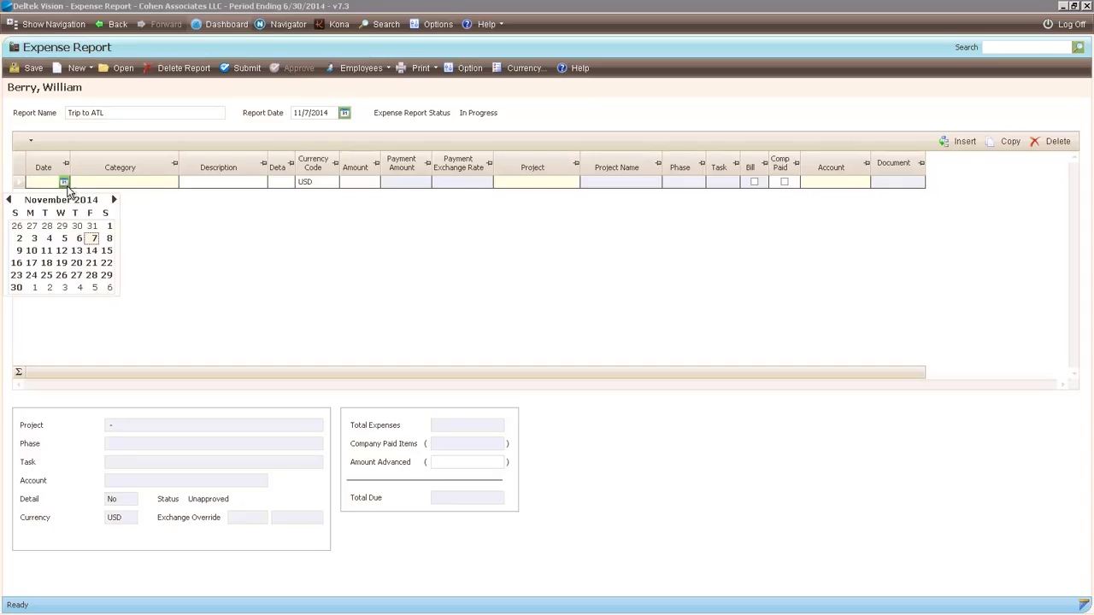
left_click(8, 200)
left_click(8, 200)
left_click(9, 200)
left_click(8, 200)
left_click(8, 200)
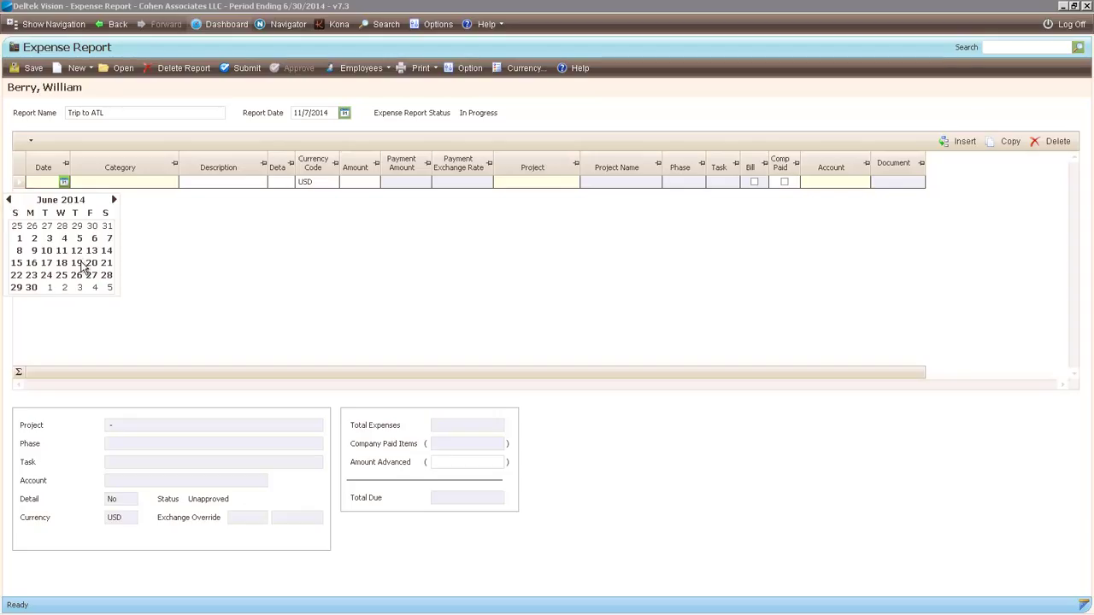
left_click(76, 263)
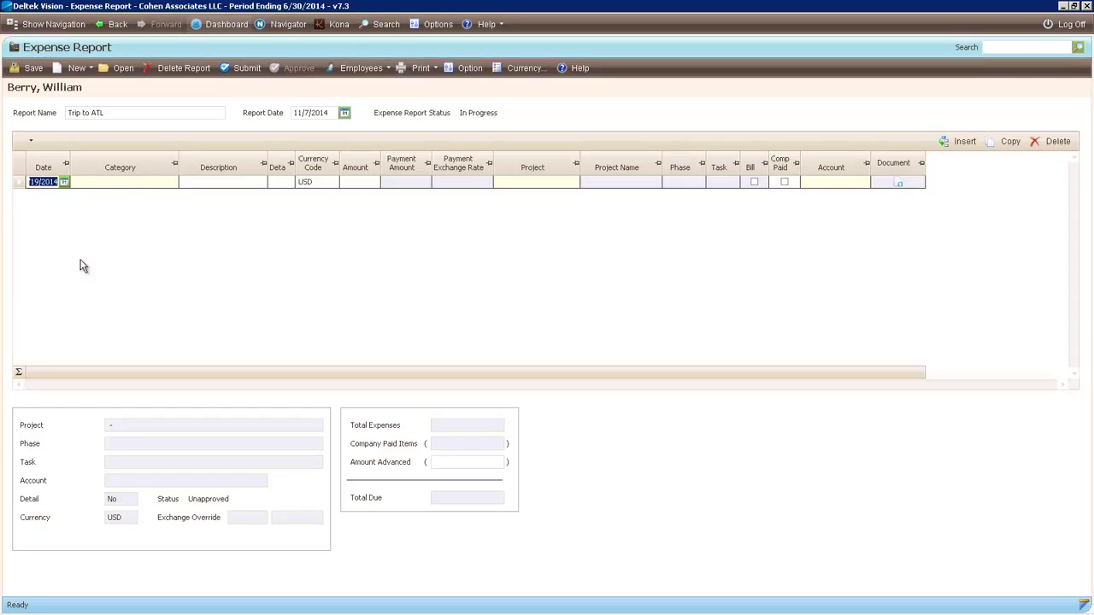
Set the first expense line's category to Airfare - [All Groups] and its description to "BOS to ATL".
left_click(133, 182)
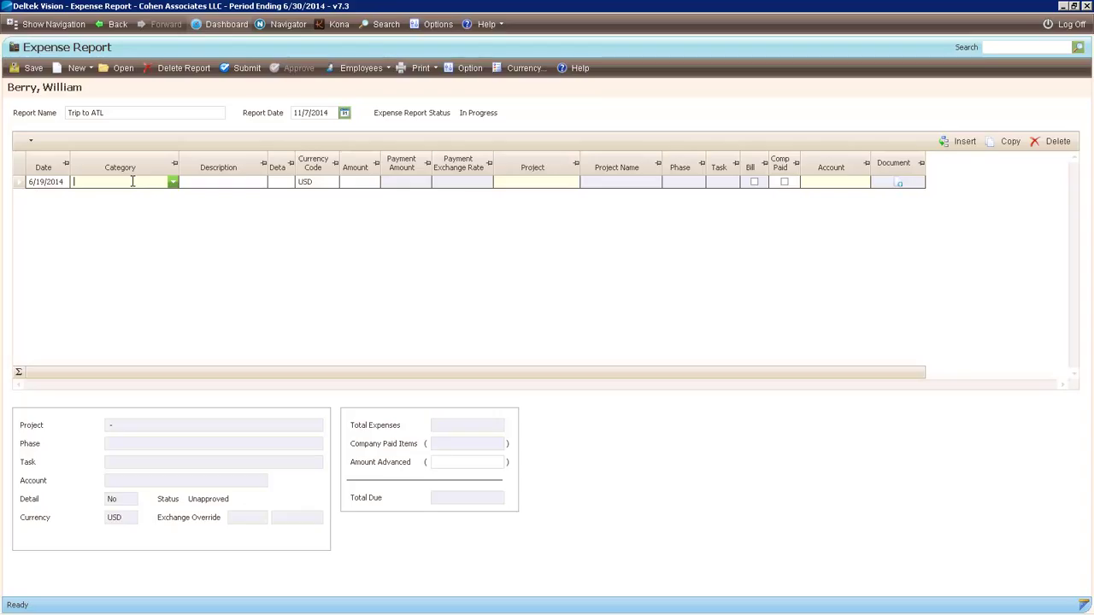
left_click(172, 183)
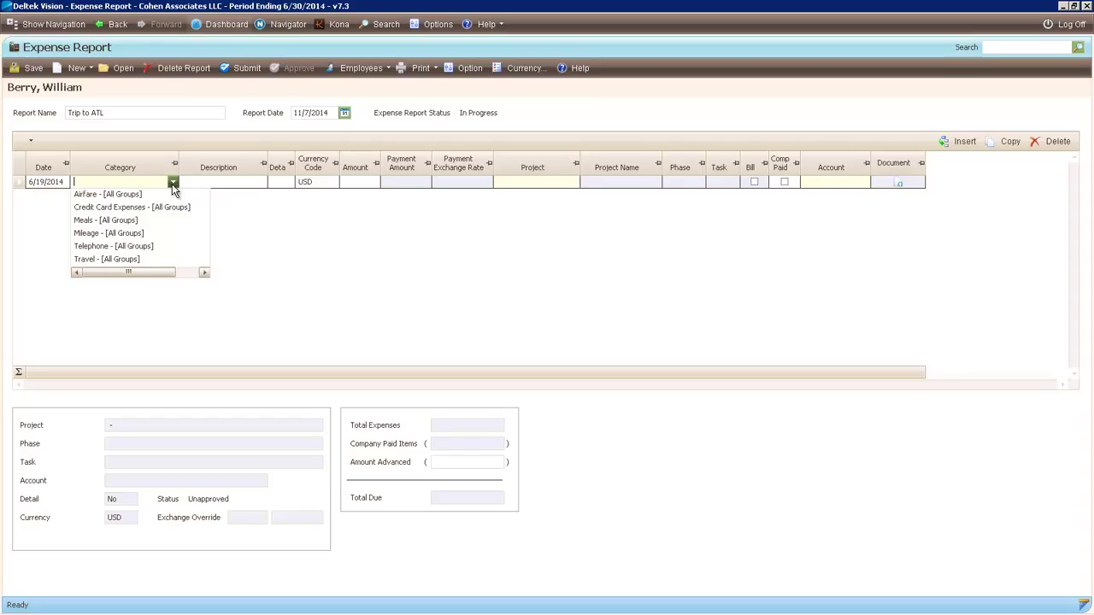
left_click(89, 195)
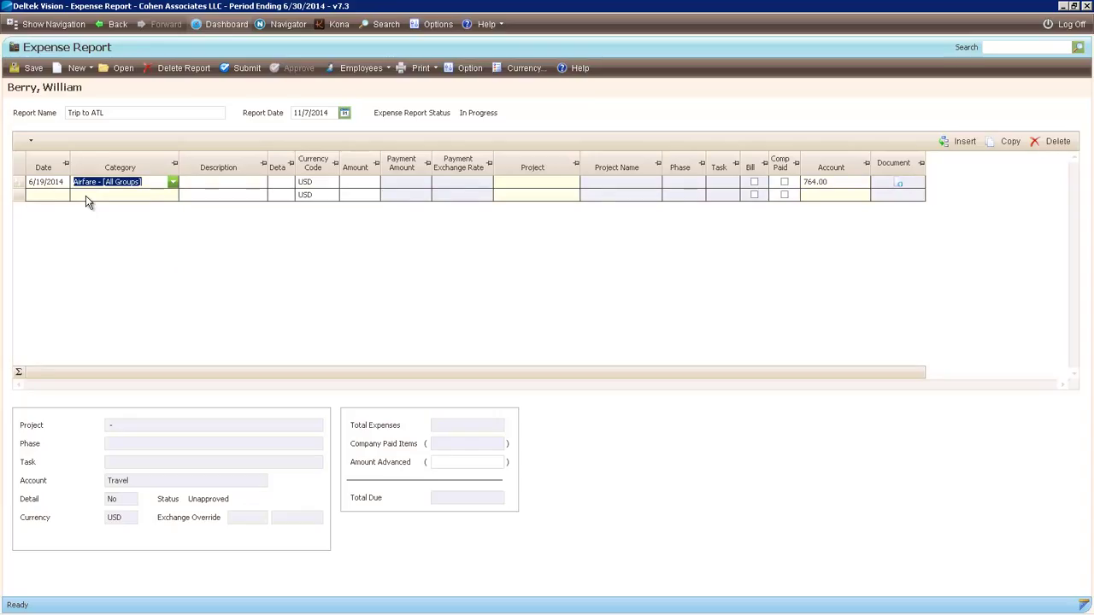
left_click(243, 185)
type("BOS to ATL")
Enter "Coach Class - RT" as the business reason in the airfare line's general detail.
left_click(284, 182)
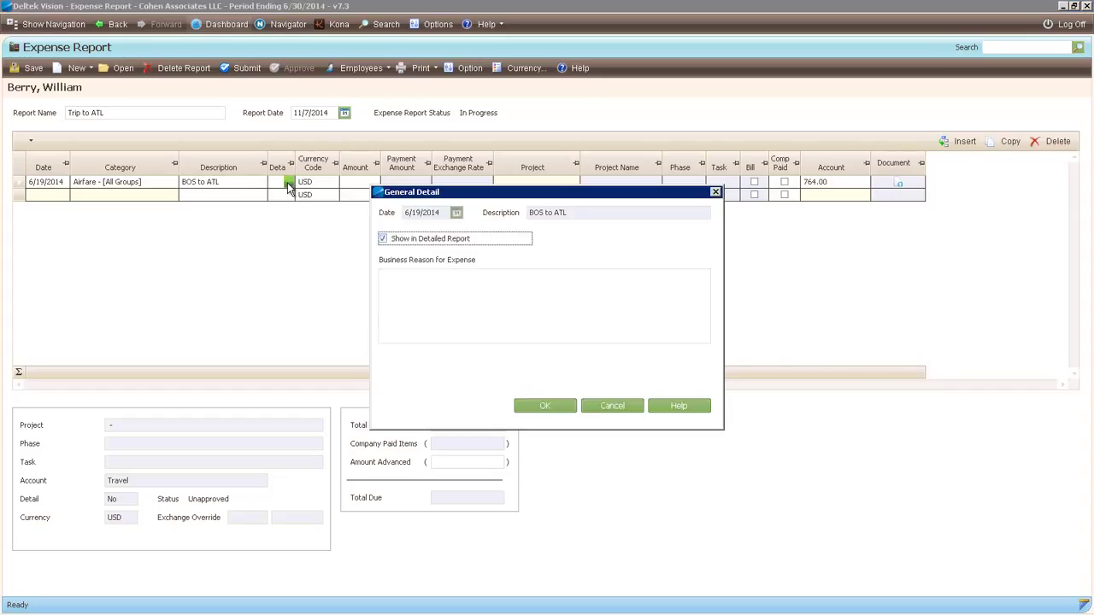
left_click(487, 322)
type("Coach Class - RT")
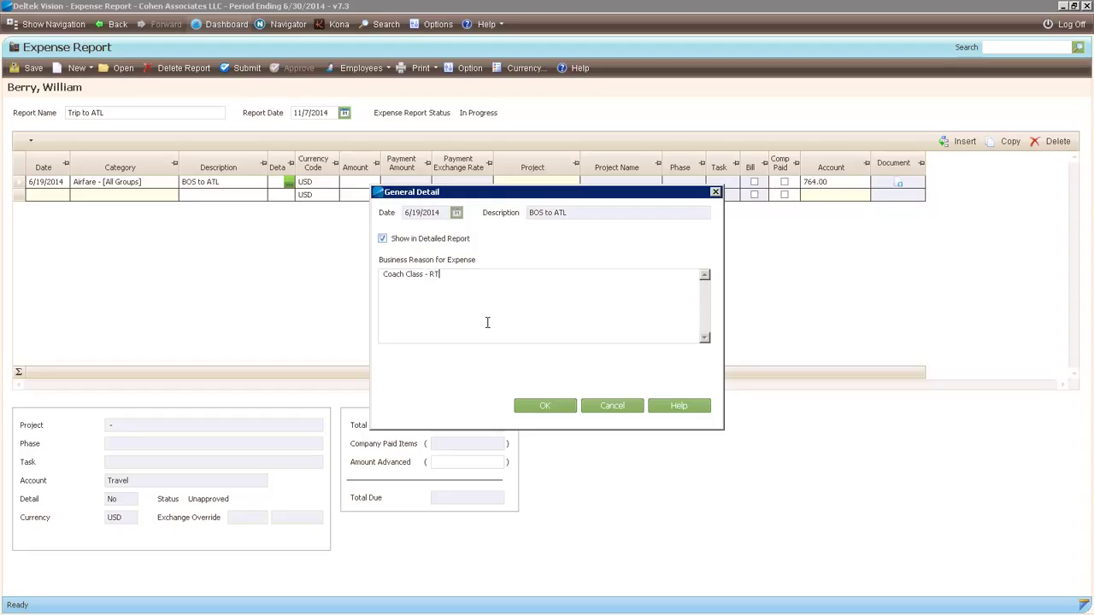
left_click(544, 411)
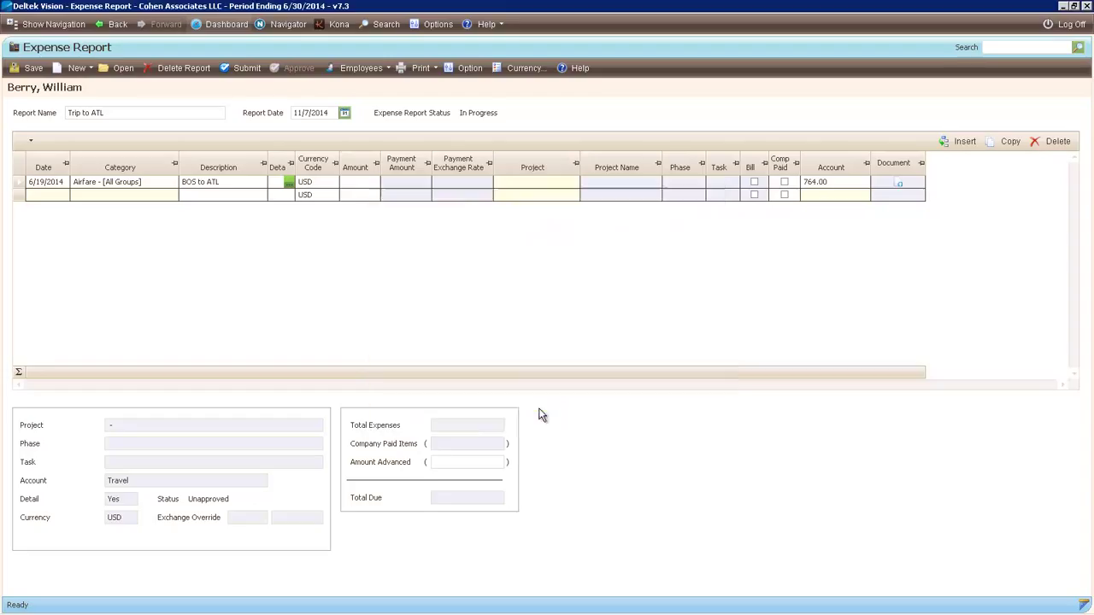
Set the airfare amount to 465 and charge it to project 106322-01 Benson Research Lab, searching for "benson".
left_click(363, 181)
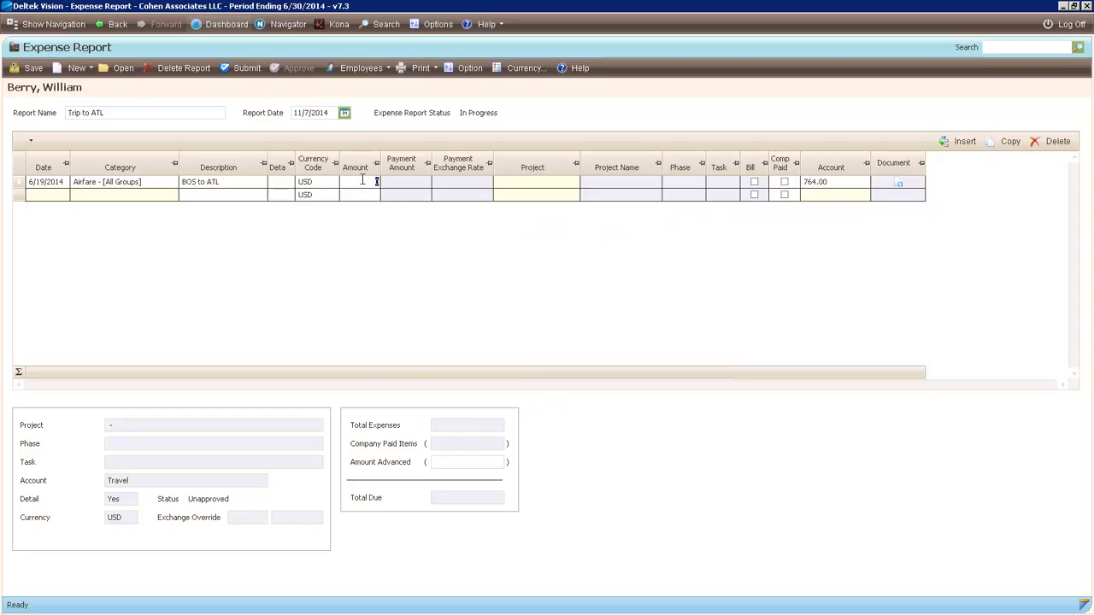
type("465")
key("Tab")
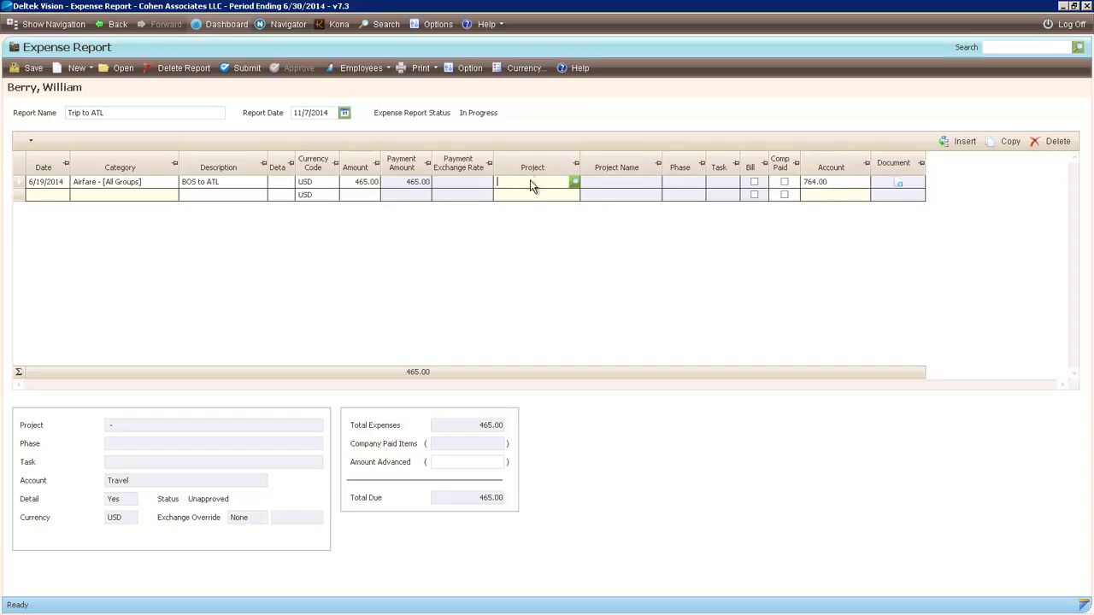
type("benson")
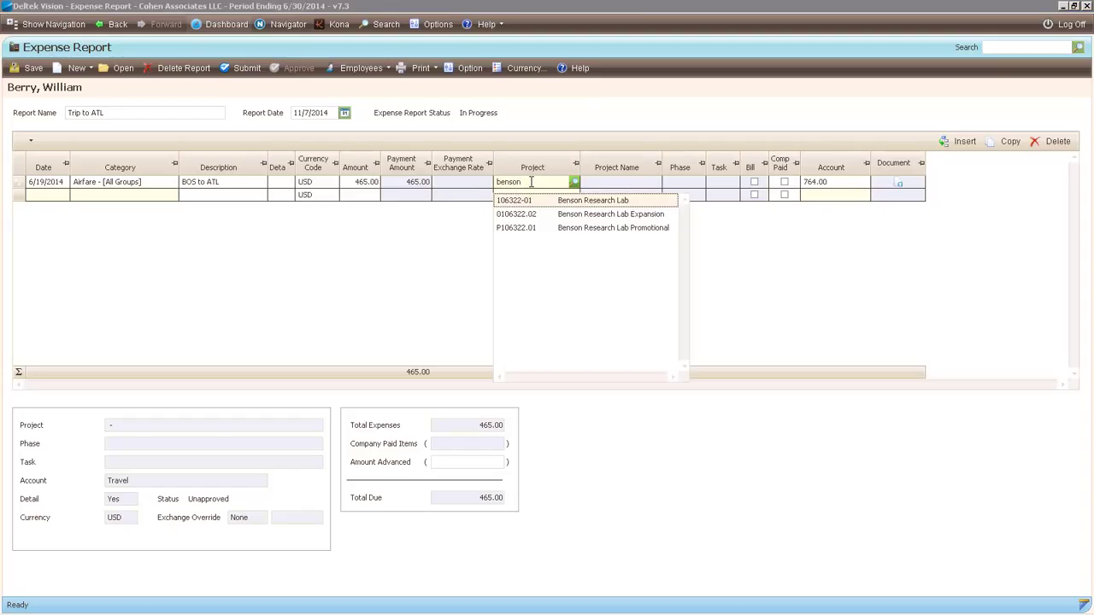
left_click(530, 204)
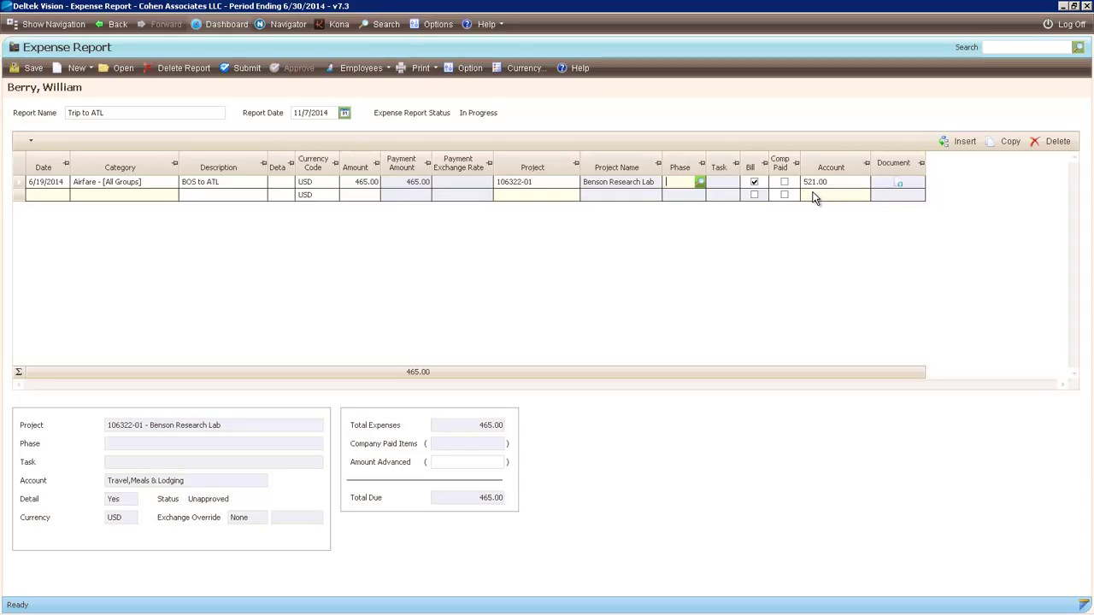
Clear the airfare line's Bill option and assign the line to phase 4CD Construction Documents.
left_click(754, 183)
left_click(681, 186)
left_click(700, 185)
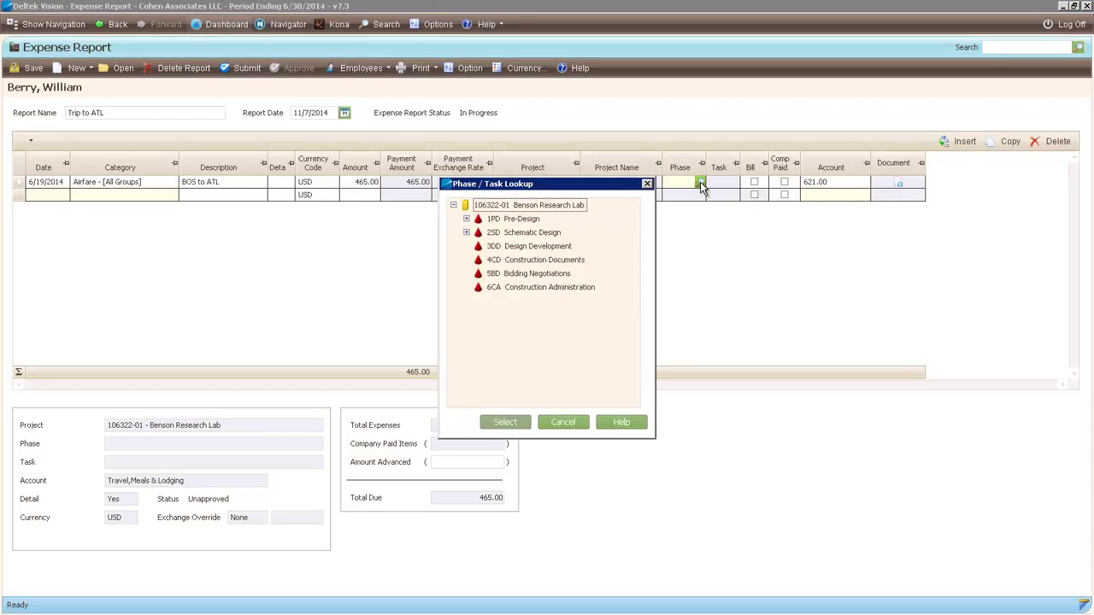
left_click(525, 267)
left_click(502, 418)
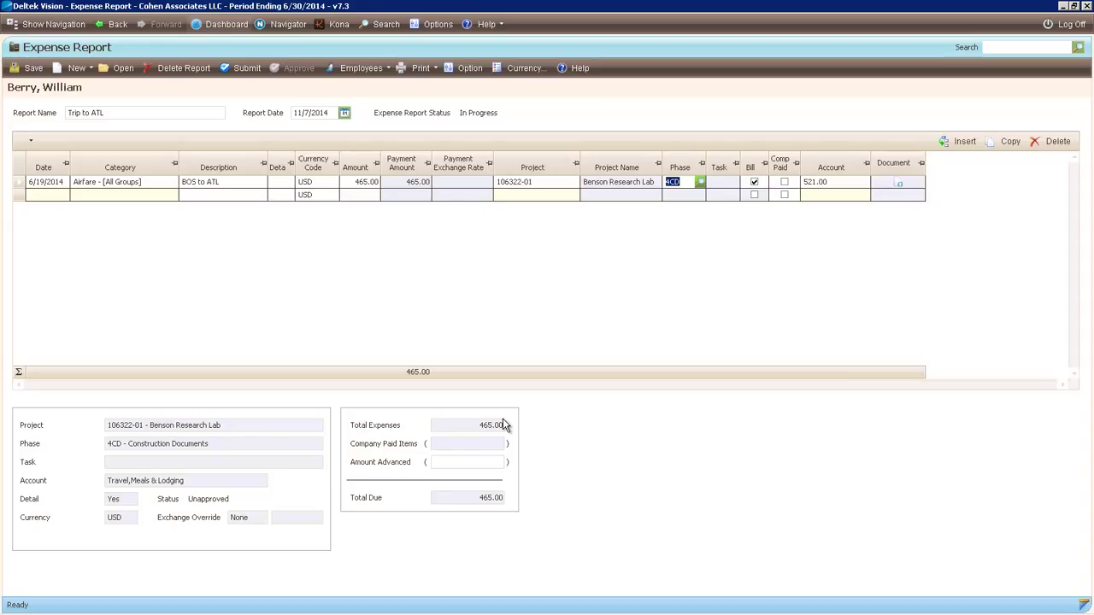
Upload the ATL Ticket PDF from the Desktop as the supporting document for the airfare line.
left_click(899, 184)
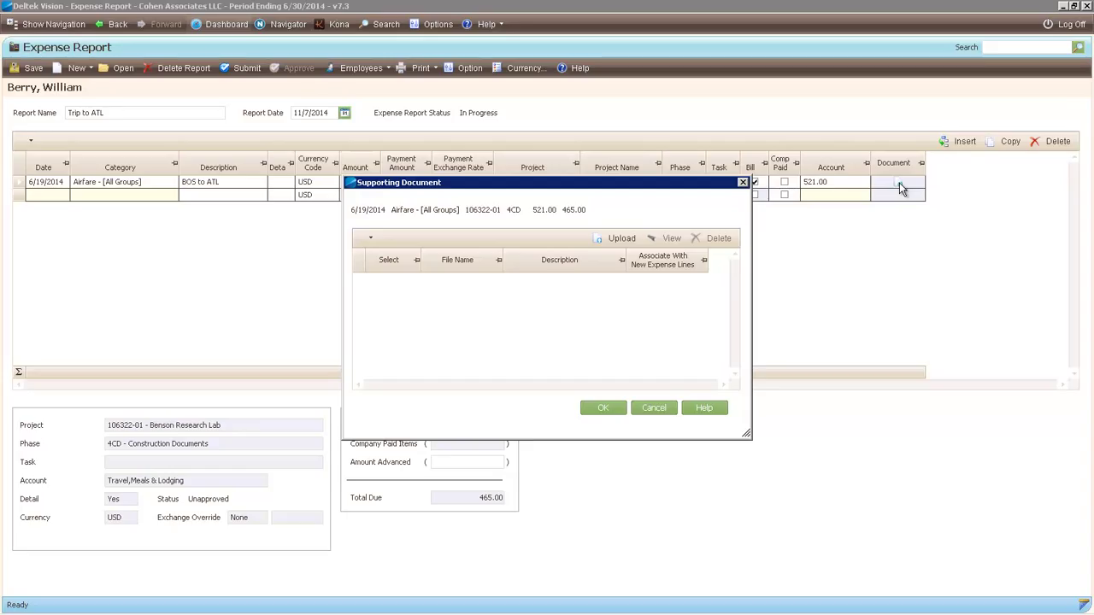
left_click(614, 239)
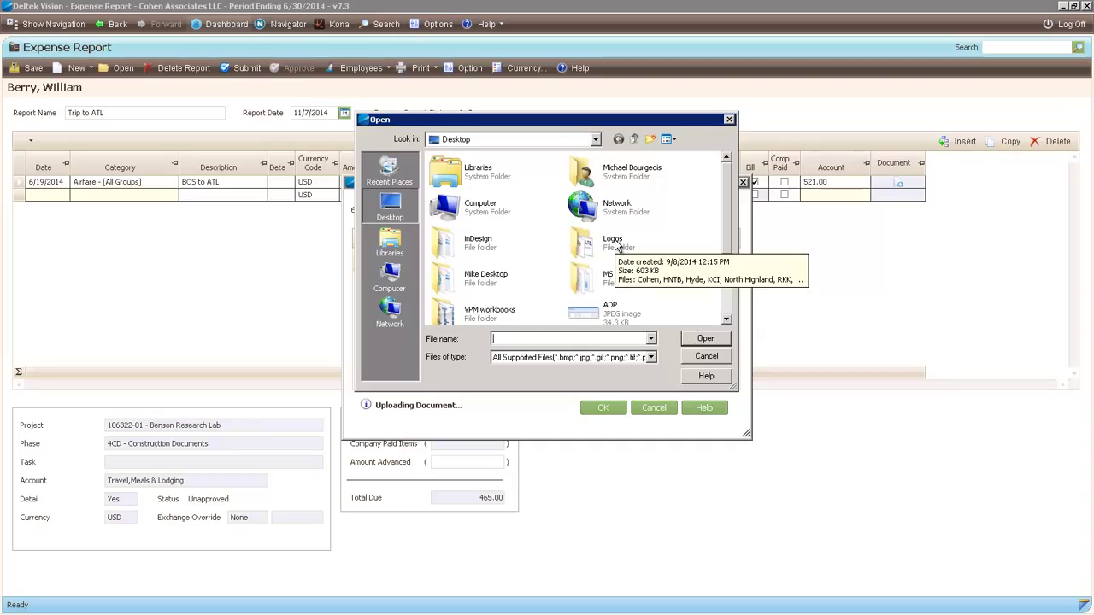
left_click(726, 320)
left_click(475, 313)
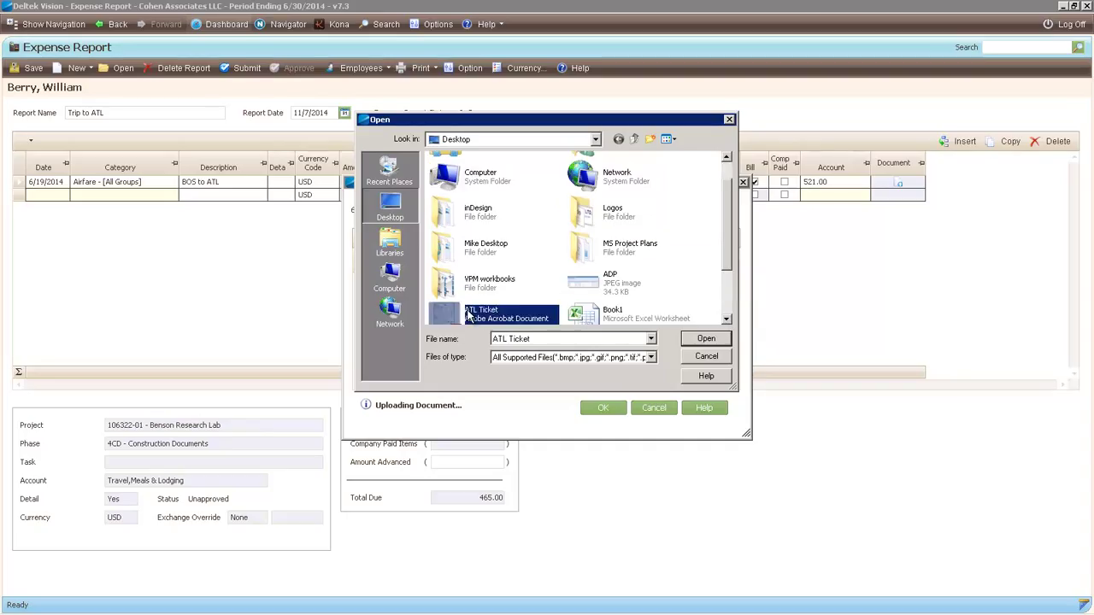
left_click(705, 338)
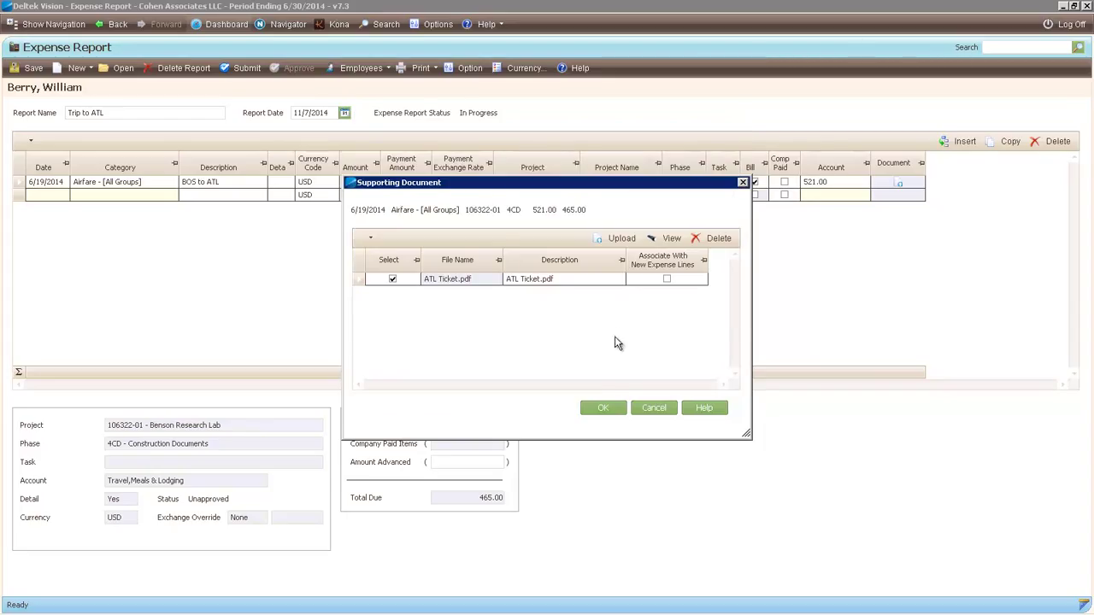
left_click(603, 409)
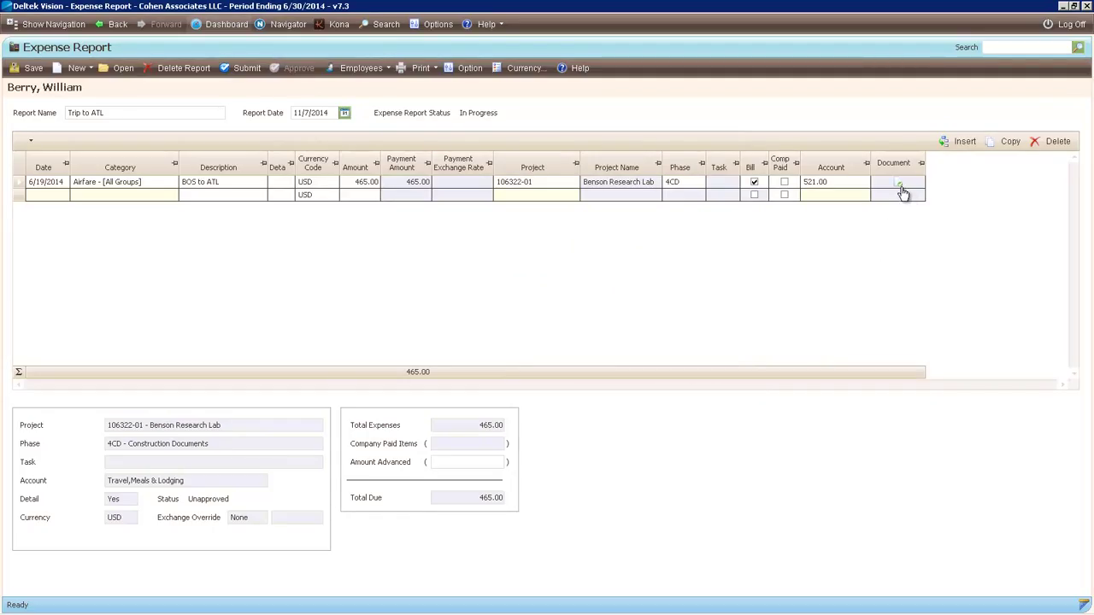
View the ATL Ticket.pdf attached to the airfare line, and close the viewer and the supporting document window.
mouse_move(902, 191)
left_click(902, 189)
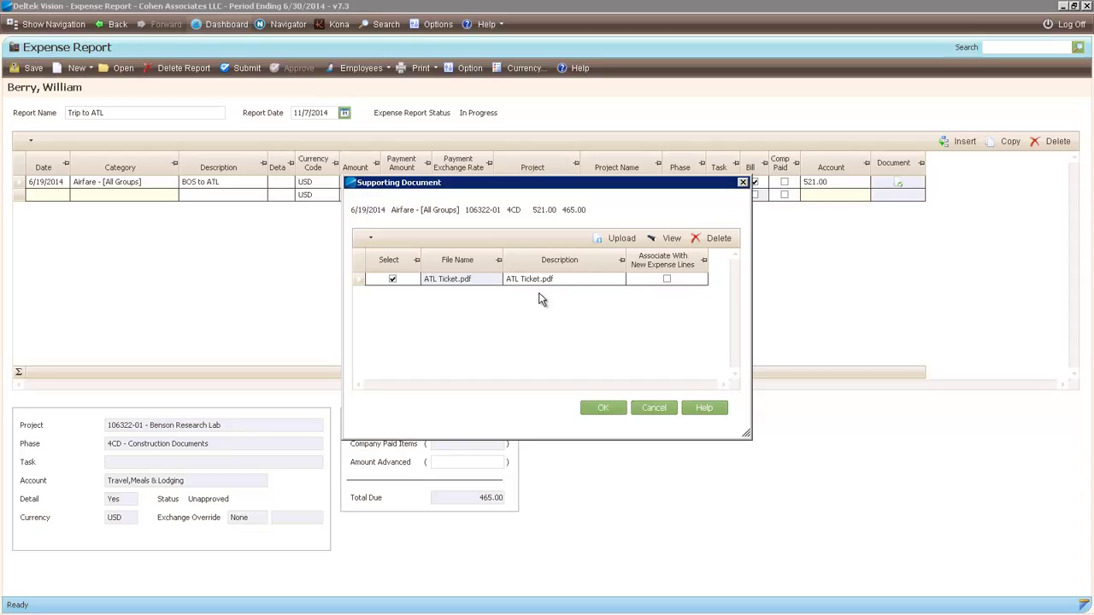
left_click(674, 240)
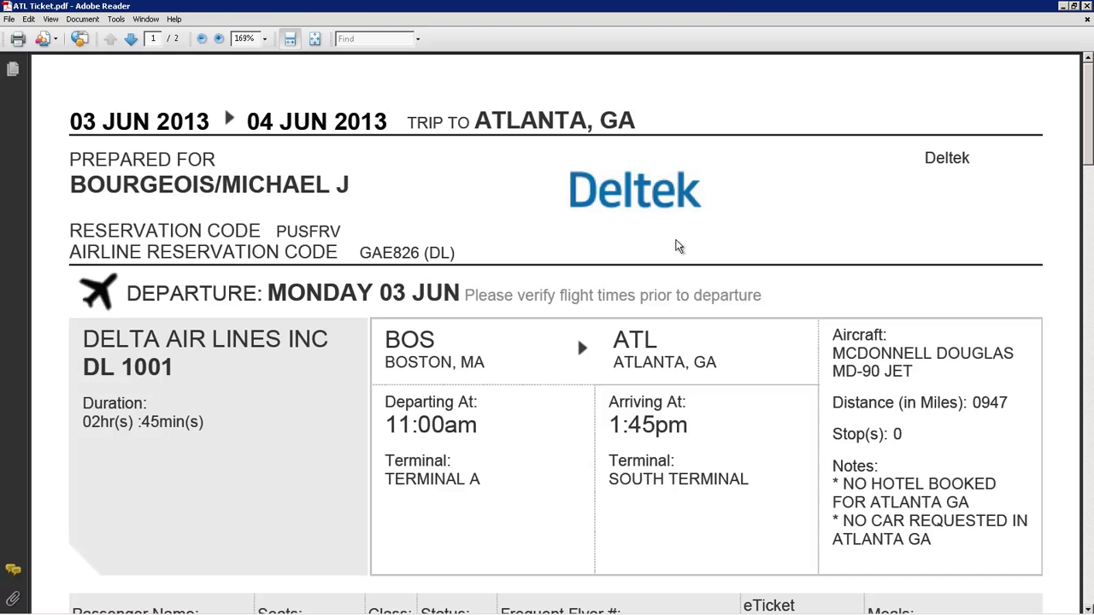
left_click(1086, 6)
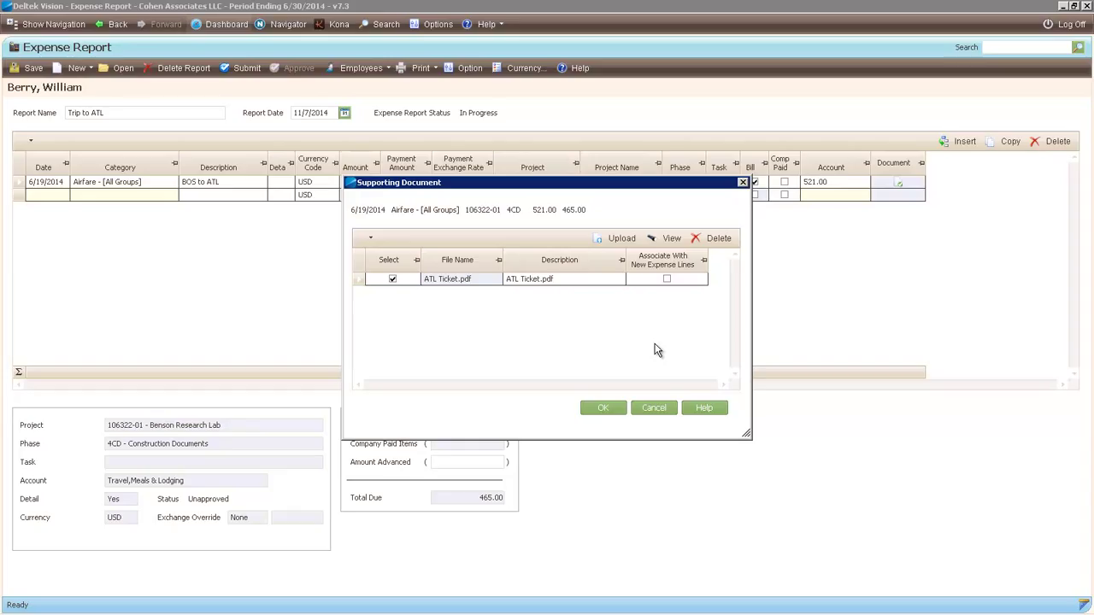
left_click(611, 409)
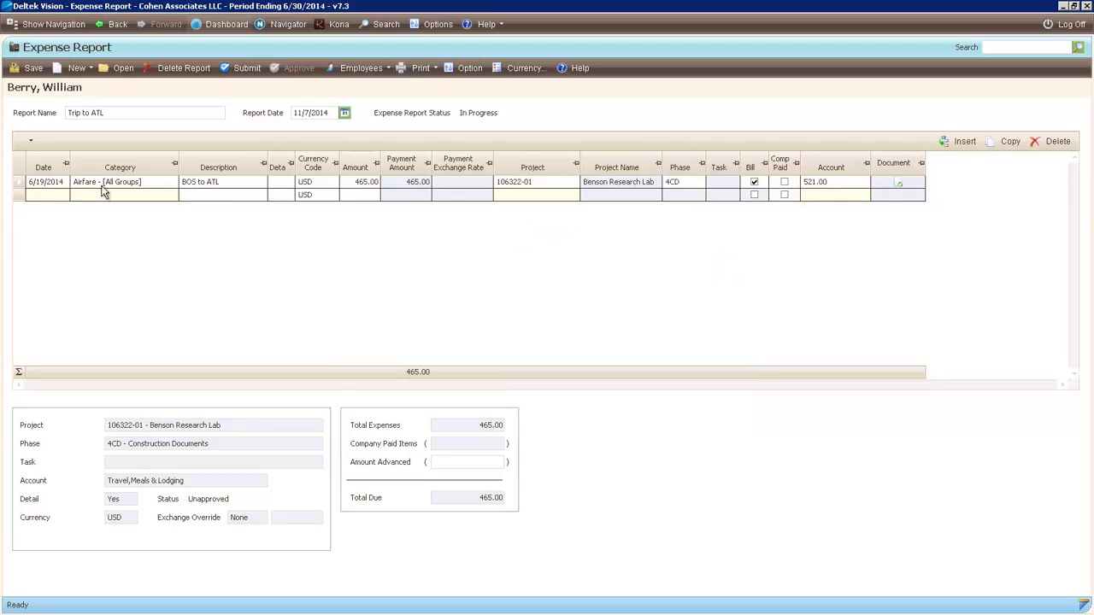
Add a second expense line dated 6/24/2014 with category Meals - [All Groups] and description "Meal- Lunch".
left_click(48, 196)
left_click(64, 196)
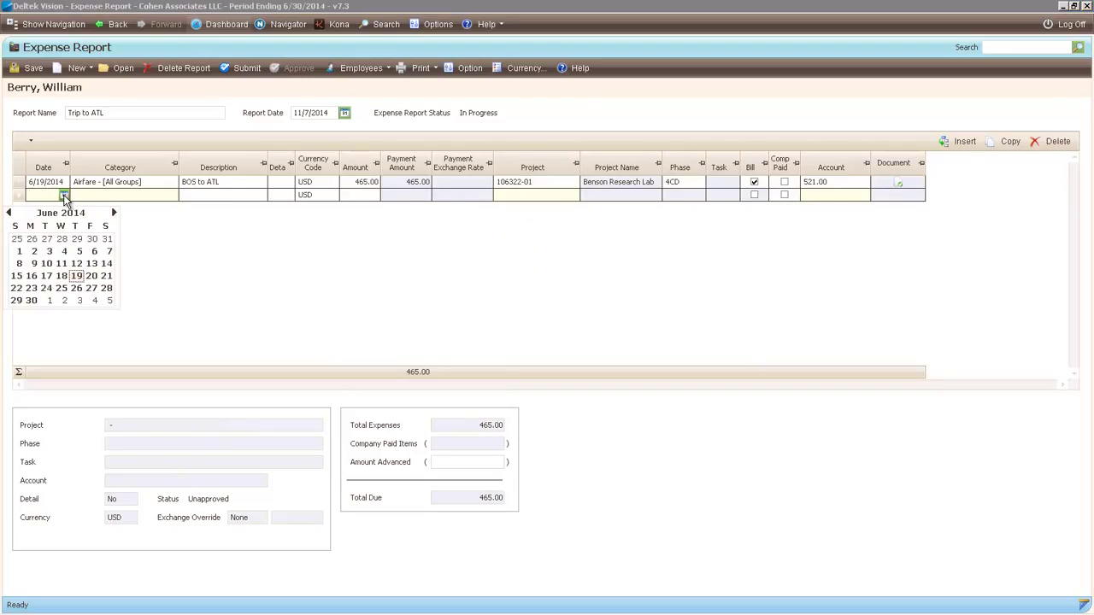
left_click(47, 289)
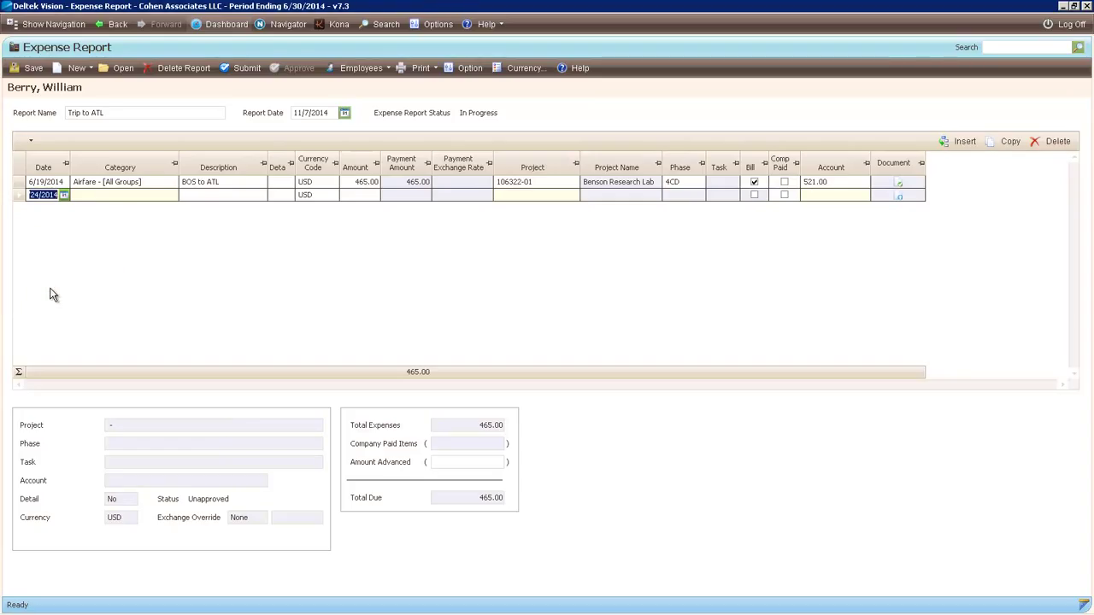
left_click(101, 196)
left_click(172, 197)
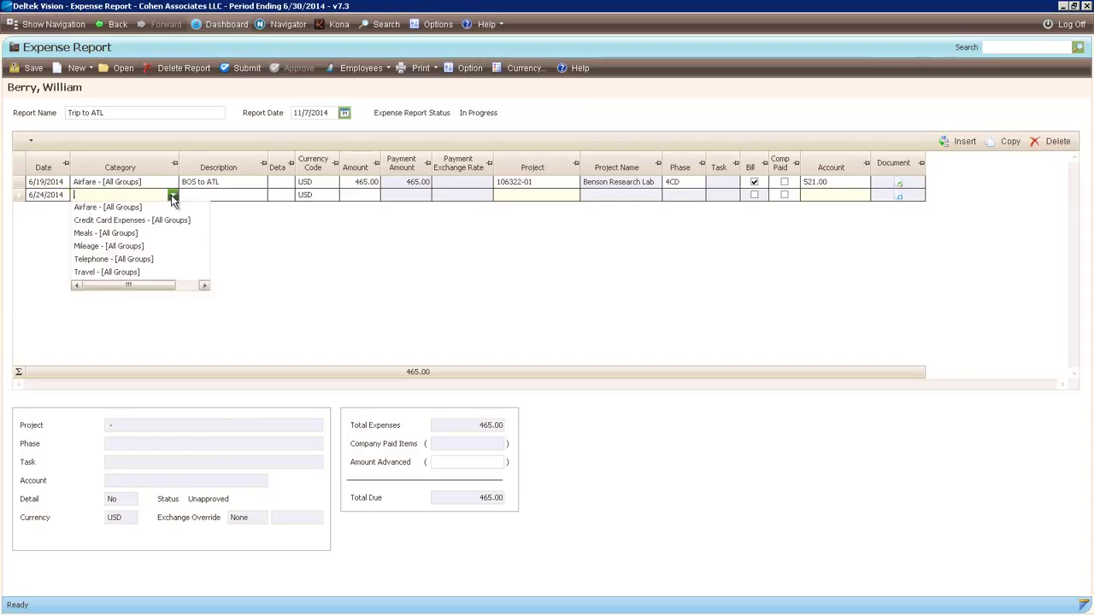
left_click(128, 232)
left_click(218, 194)
type("Meal")
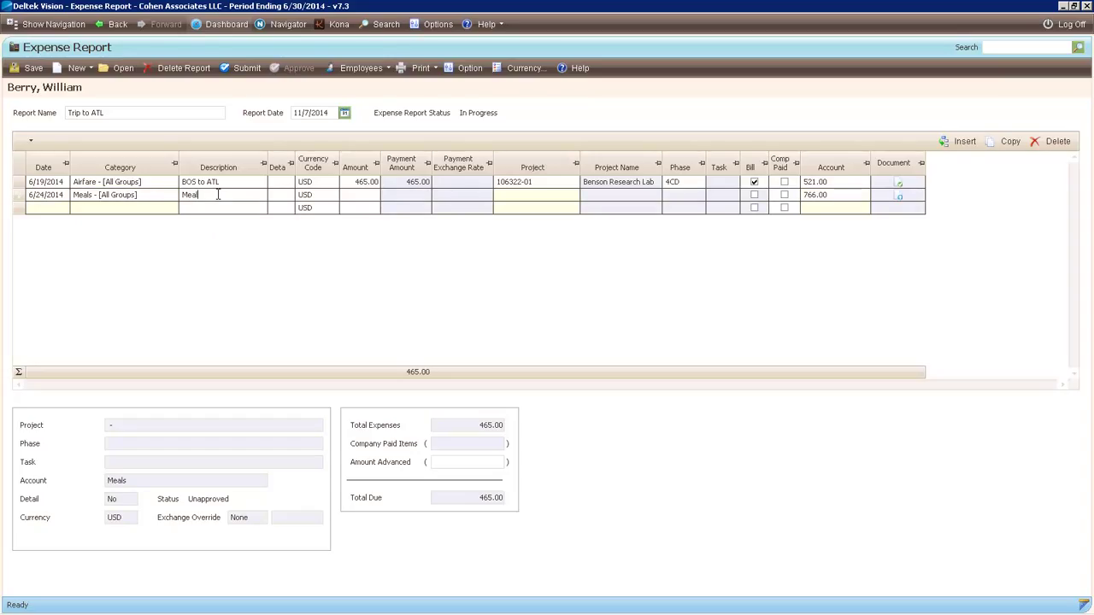
type("- Lunch")
Fill in the lunch line's business meals detail with "Lunch" as the business reason and "Self" as the person.
key("Tab")
left_click(417, 253)
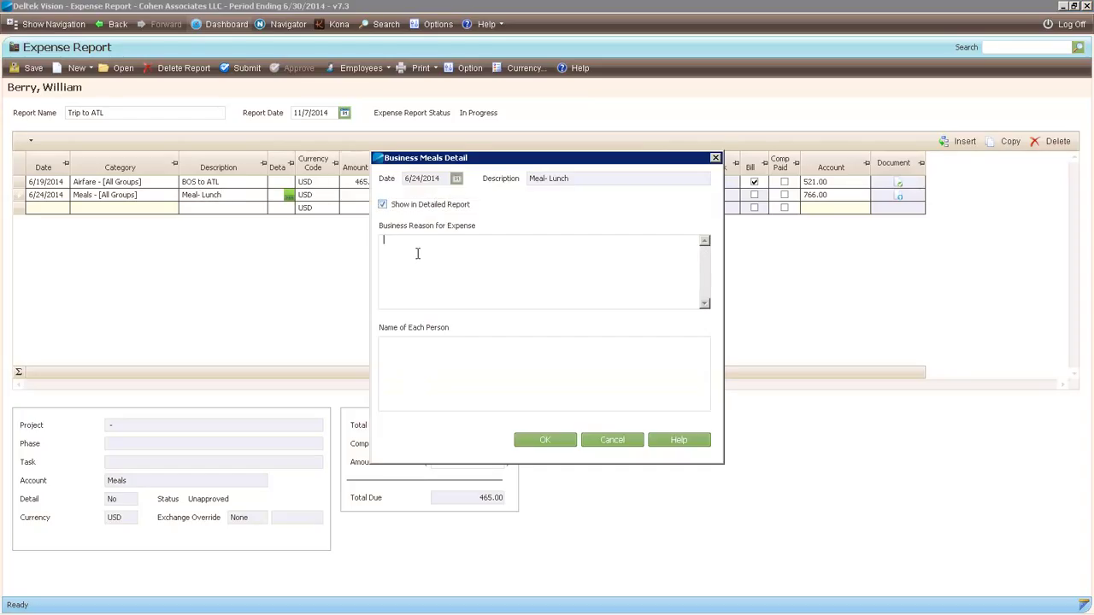
type("Lunch")
left_click(427, 367)
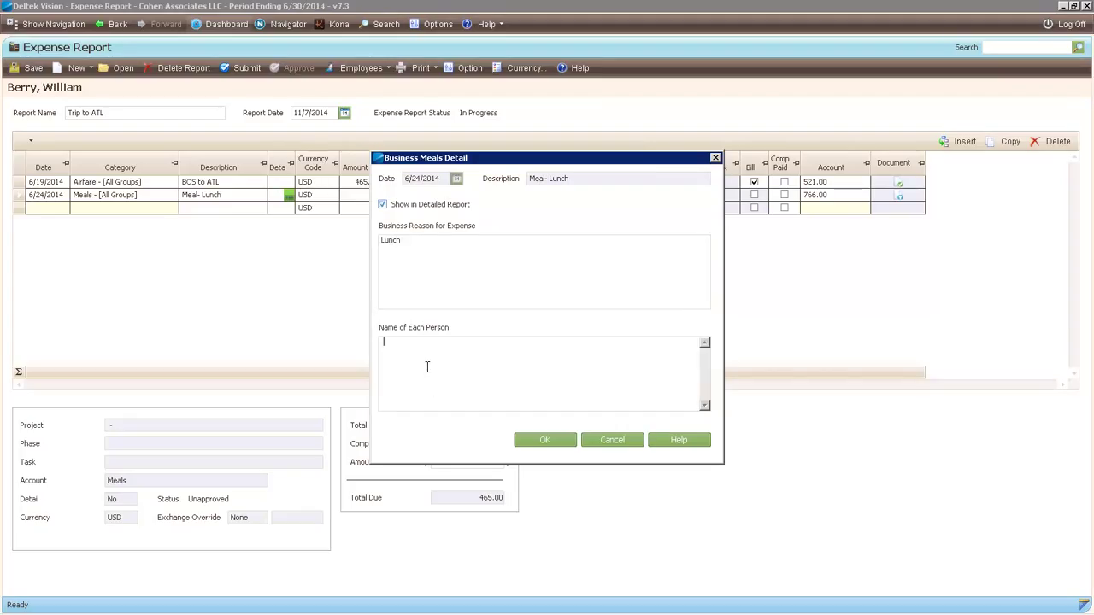
type("Self")
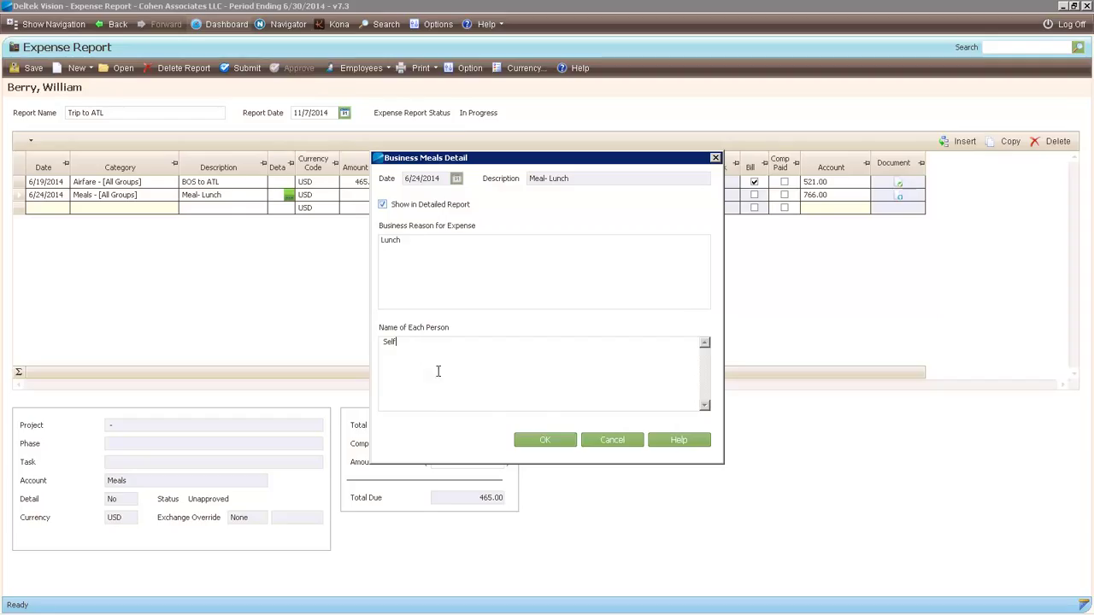
left_click(547, 440)
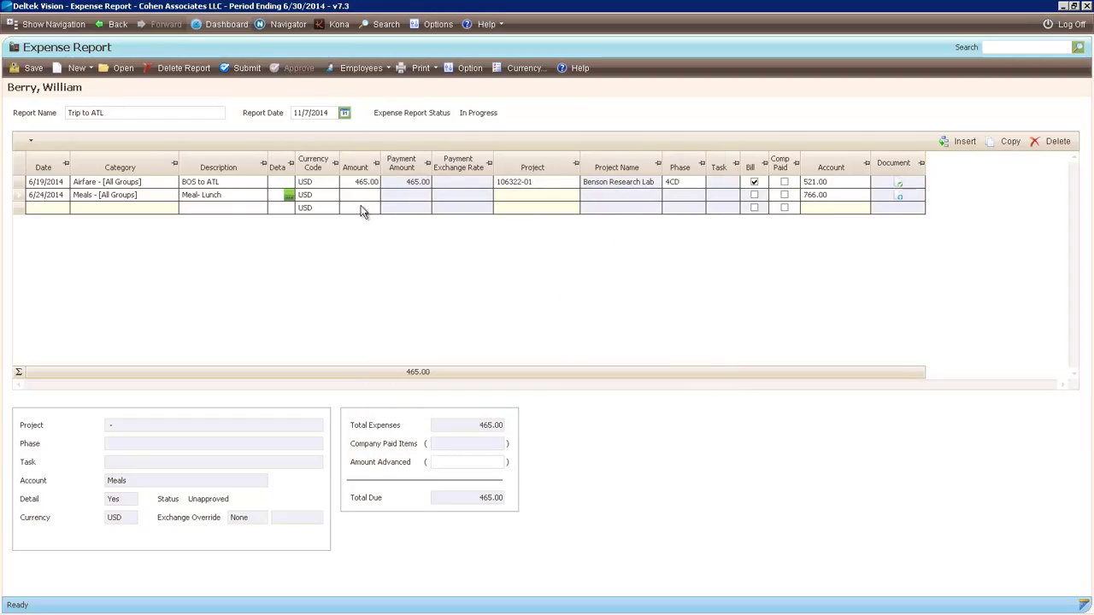
Set the lunch line's currency to CAD (Canadian Dollar) and enter an amount of 50.00.
left_click(335, 197)
left_click(335, 197)
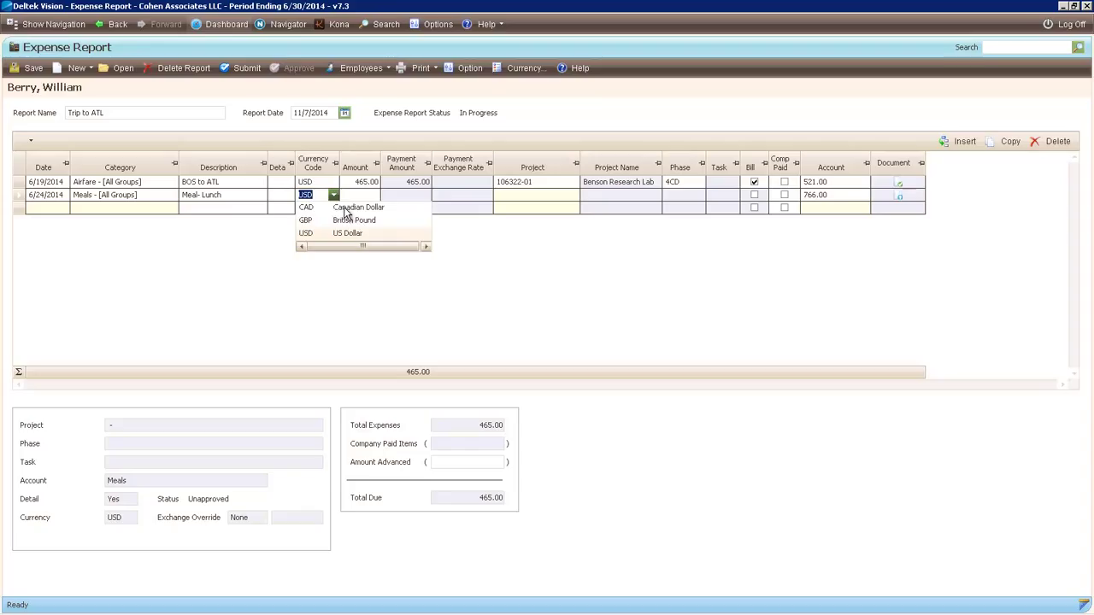
left_click(345, 214)
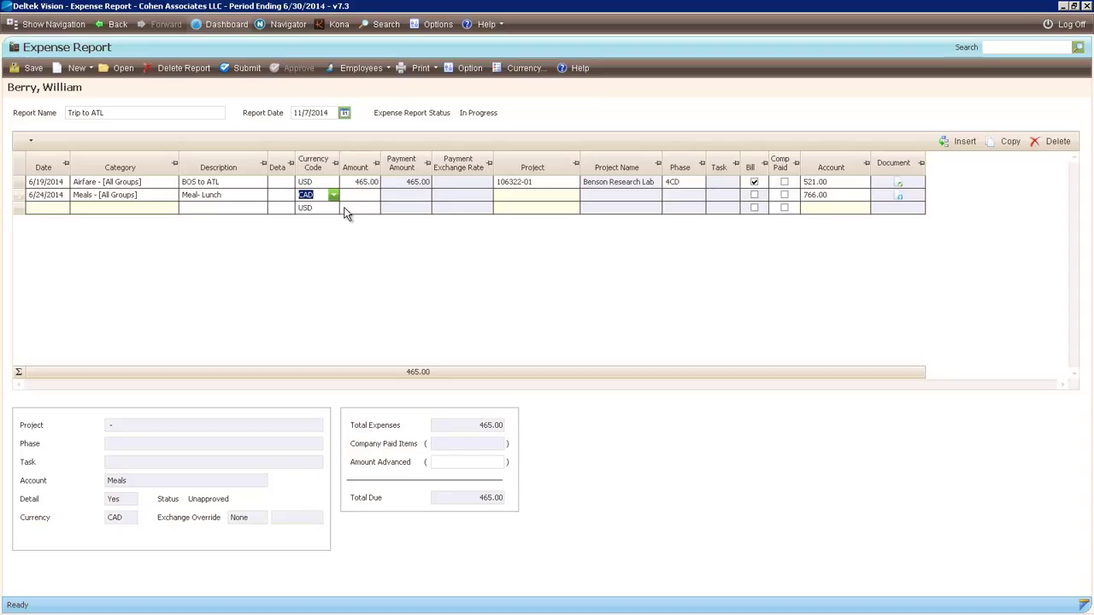
left_click(351, 196)
type("0")
left_click(465, 195)
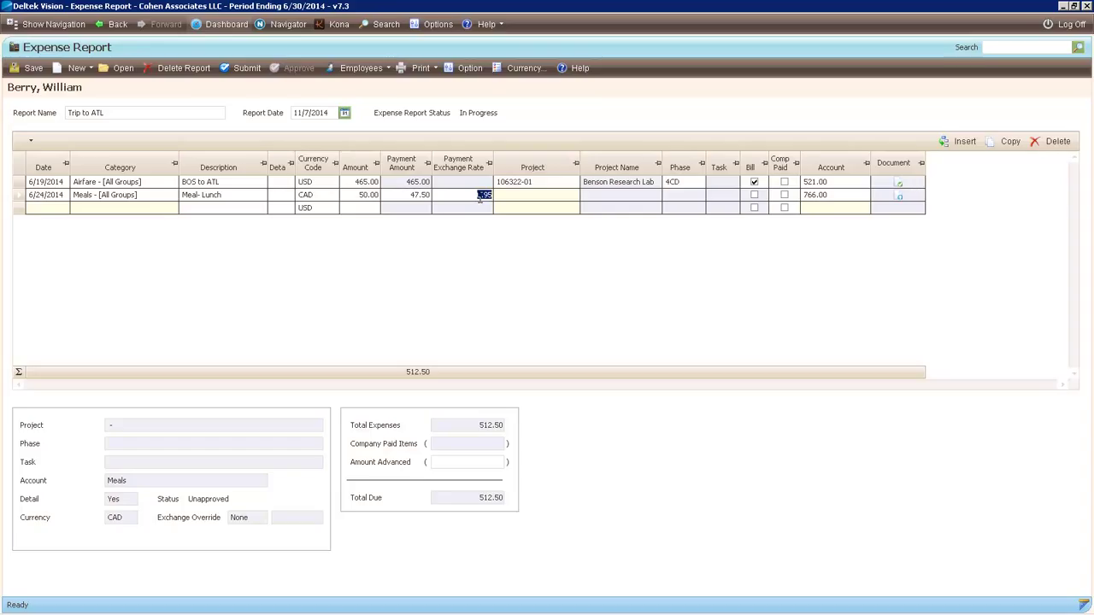
Override the lunch line's payment amount with 51.12 and its payment exchange rate with 1.1.
left_click(414, 196)
type("51.12")
key("Tab")
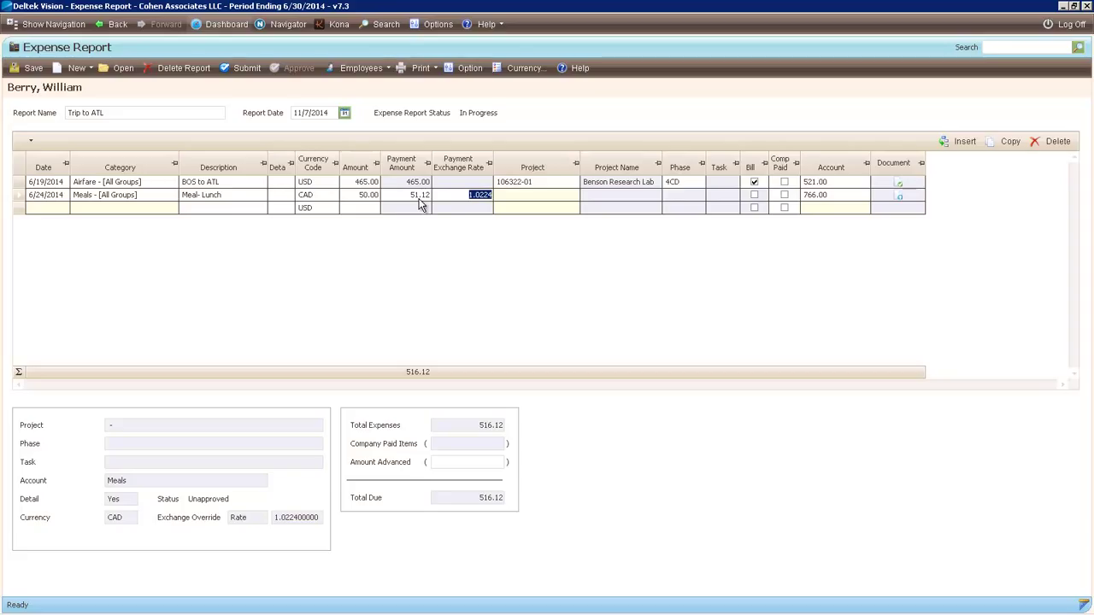
type("1.1")
key("Tab")
Charge the lunch line to project 0000001.00 General Overhead, phase 2EV, and mark it as company paid.
type("overhead")
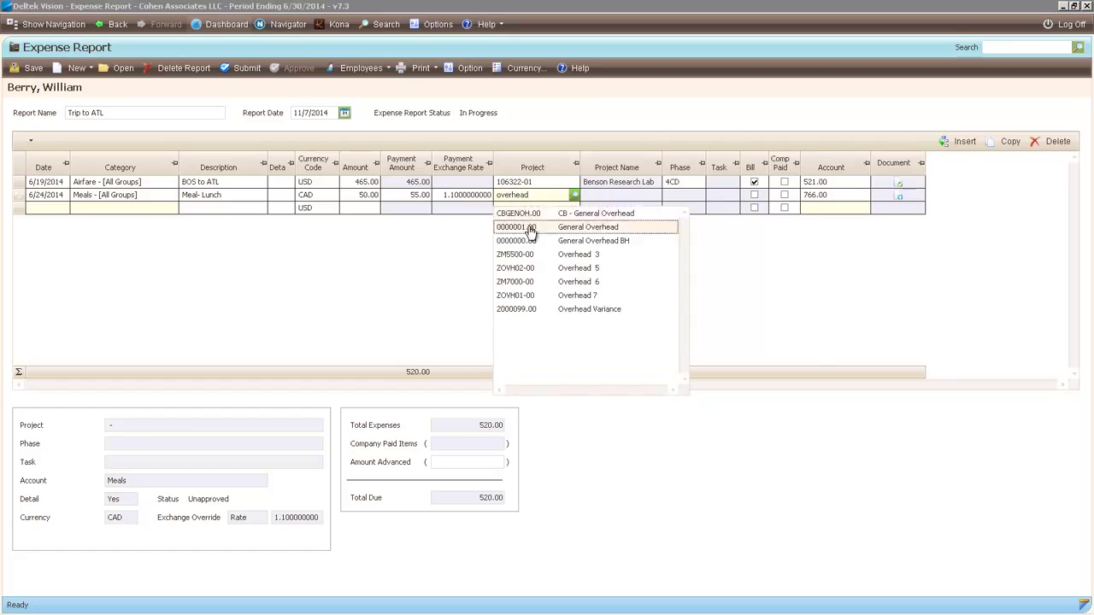
left_click(526, 228)
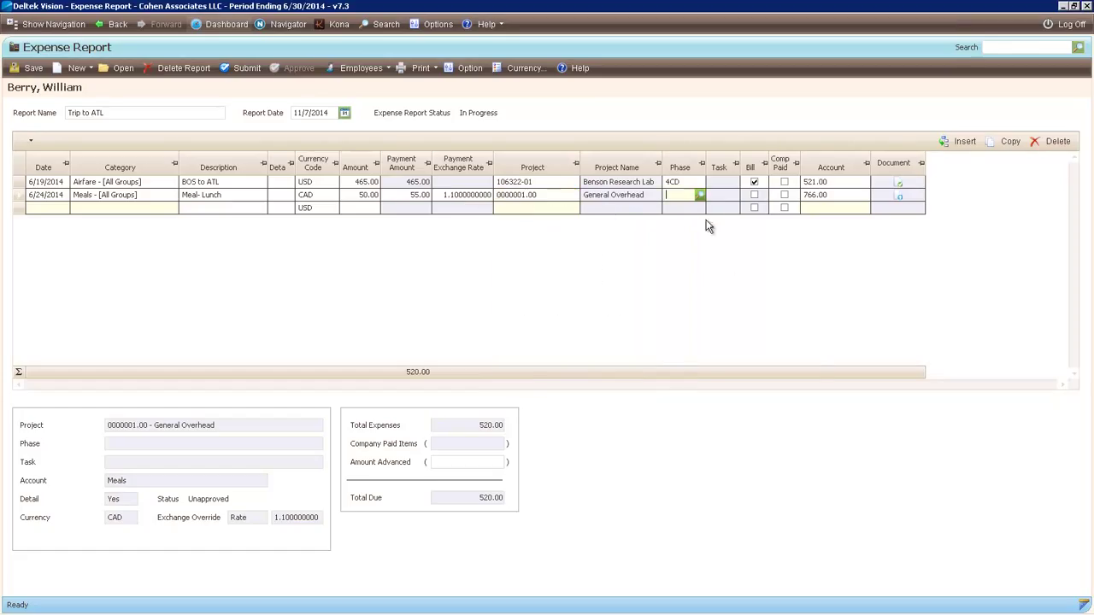
left_click(700, 195)
left_click(572, 328)
left_click(505, 423)
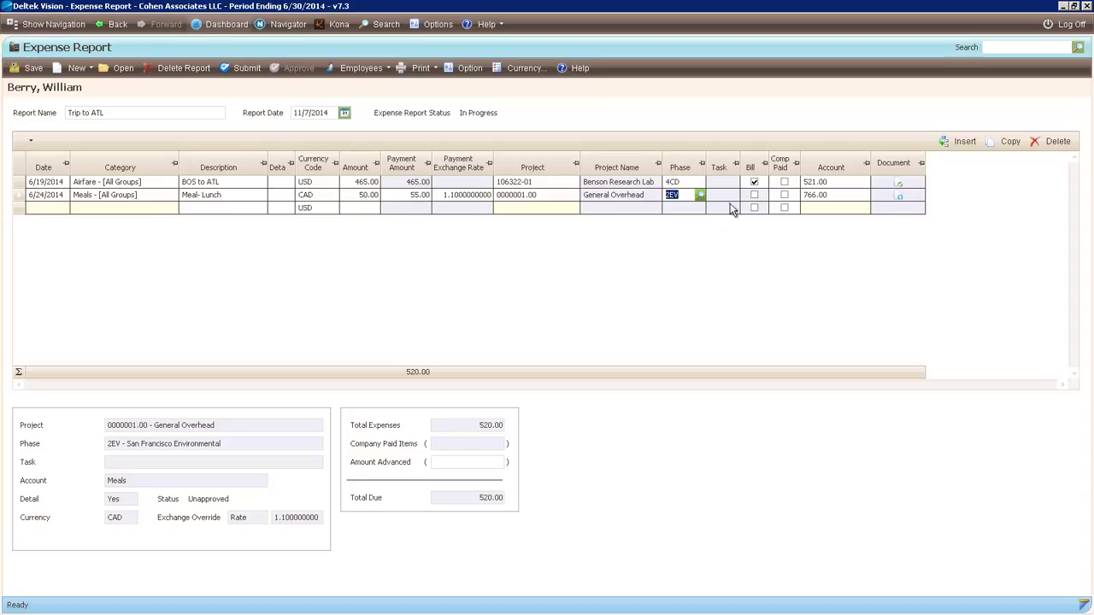
left_click(785, 196)
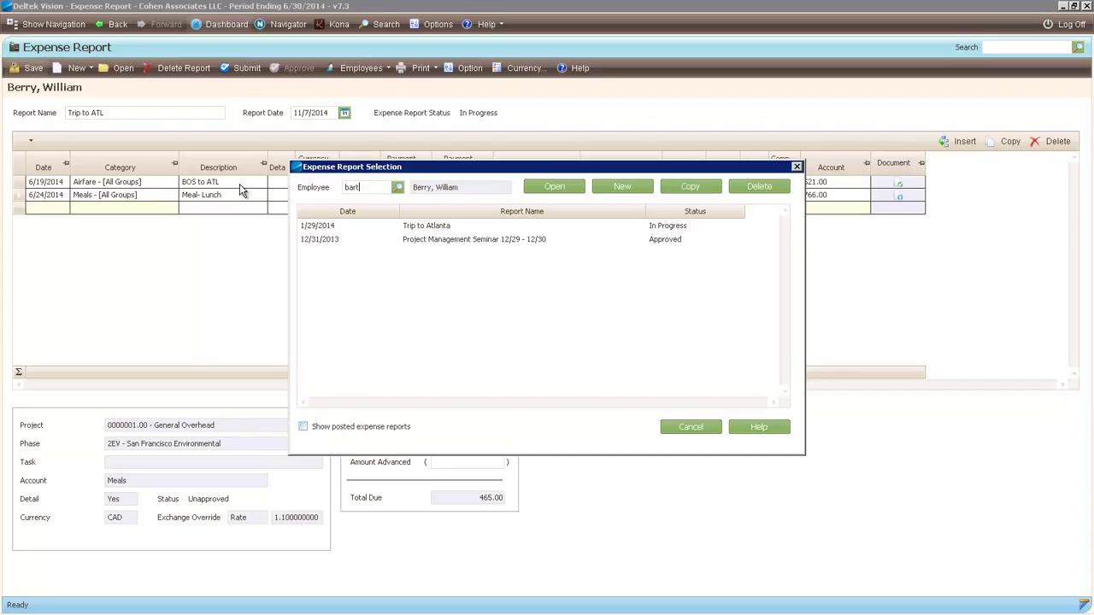
Look up the other employee's expense reports and open "April trip (AMEX)", discarding the unsaved changes to the current report.
key("Tab")
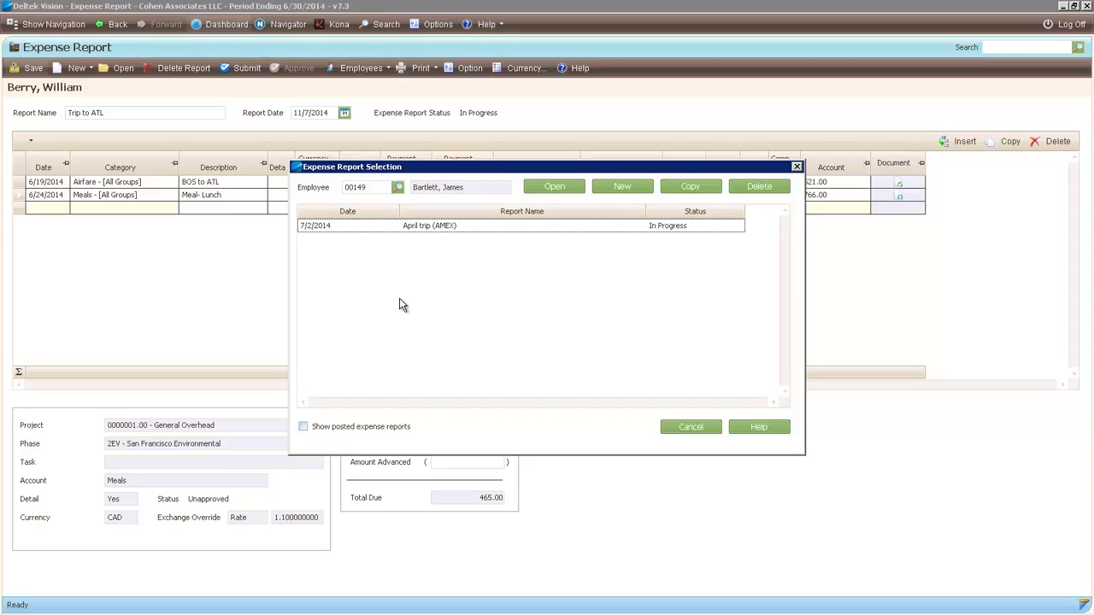
left_click(420, 229)
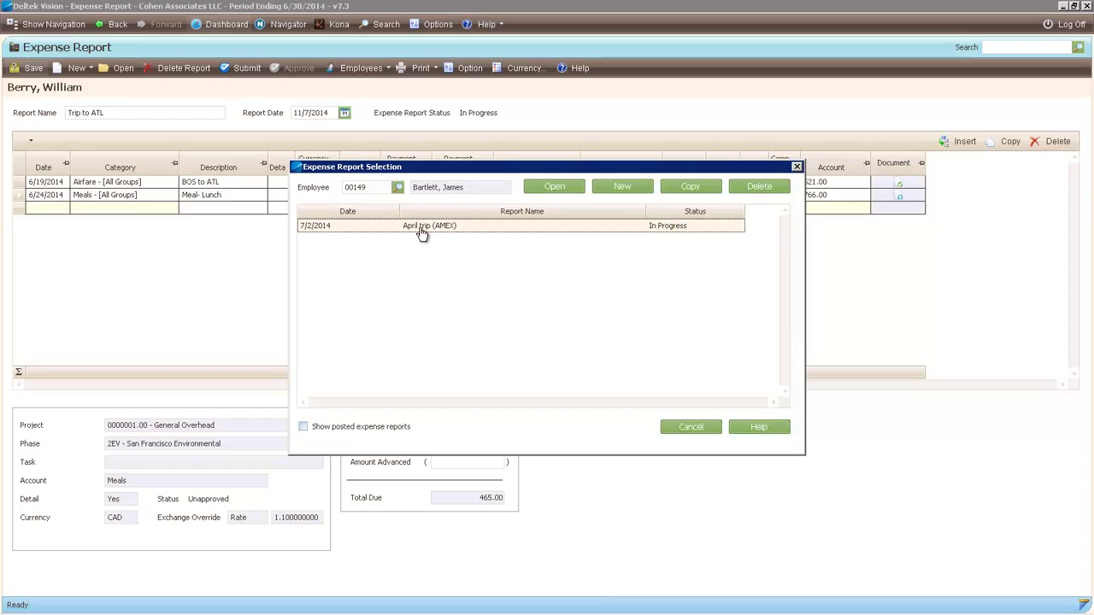
left_click(551, 190)
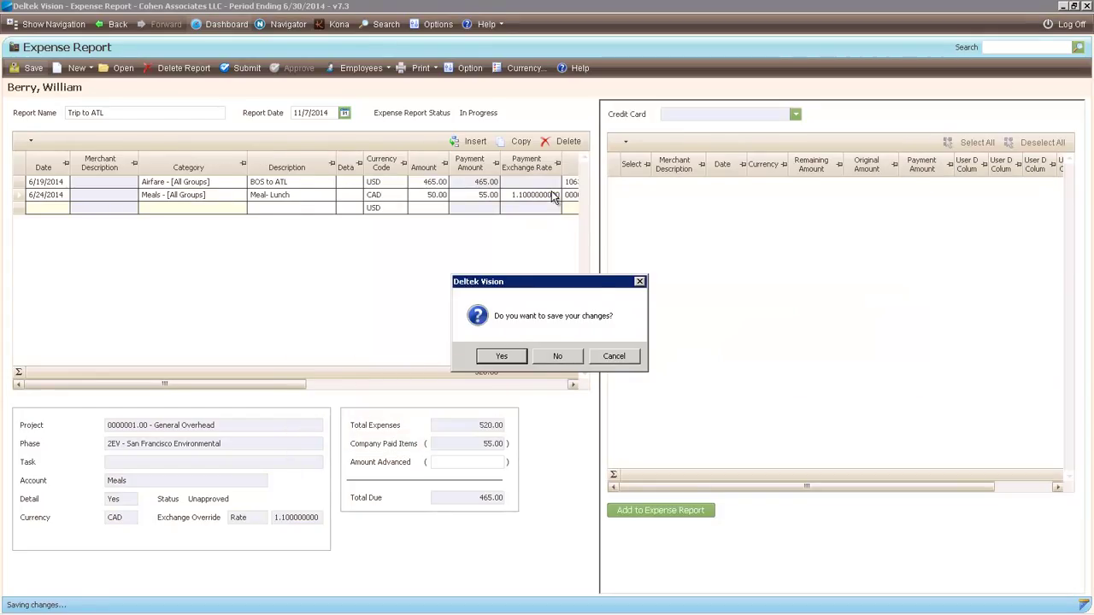
left_click(558, 356)
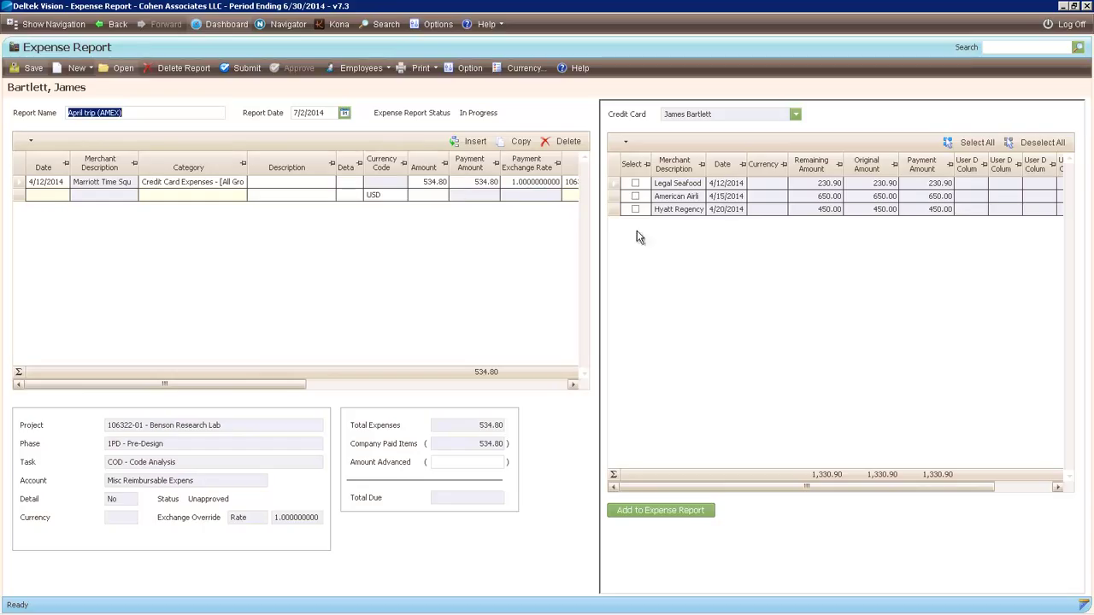
Add the American Airlines and Hyatt Regency credit card charges to the April trip (AMEX) expense report.
left_click(635, 197)
left_click(634, 209)
left_click(660, 511)
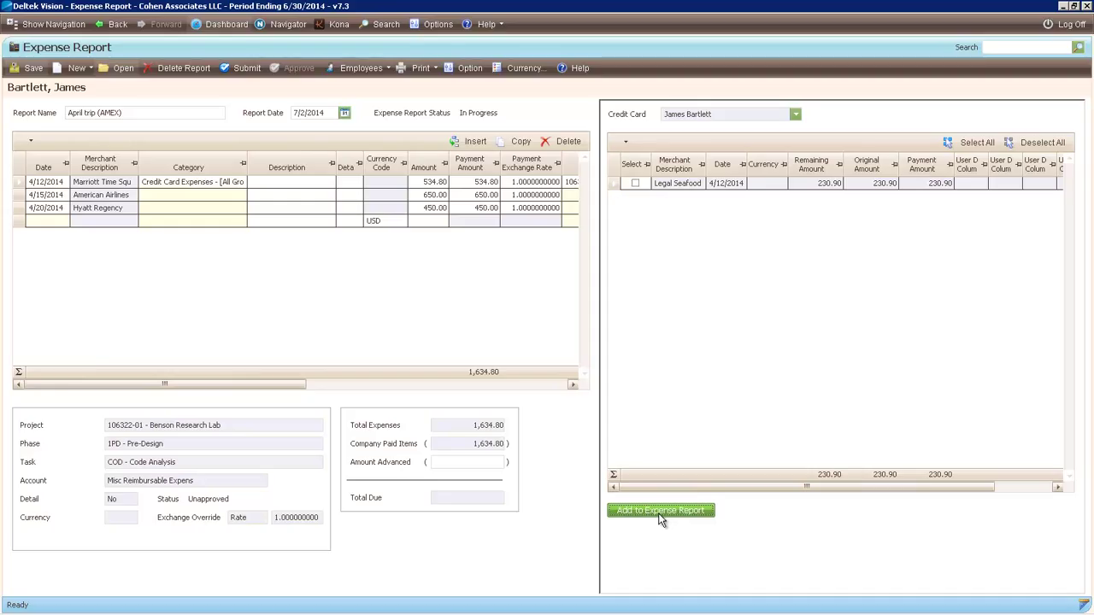
Open Credit Card Reconciliation for the in-progress AMEX statement dated 07/02/2014, without saving the expense report changes.
left_click(27, 29)
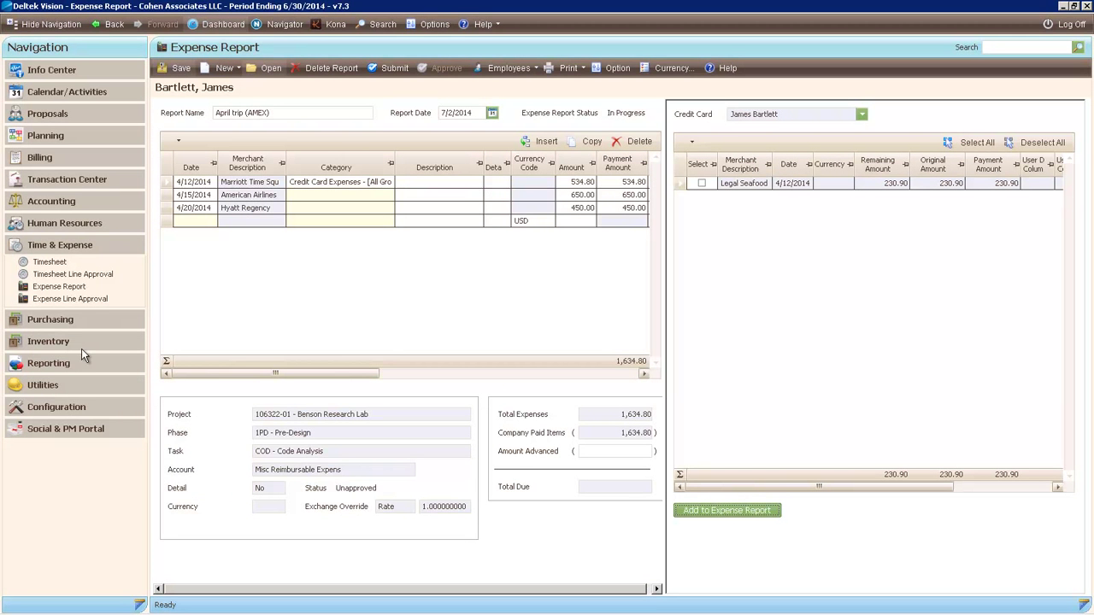
left_click(65, 199)
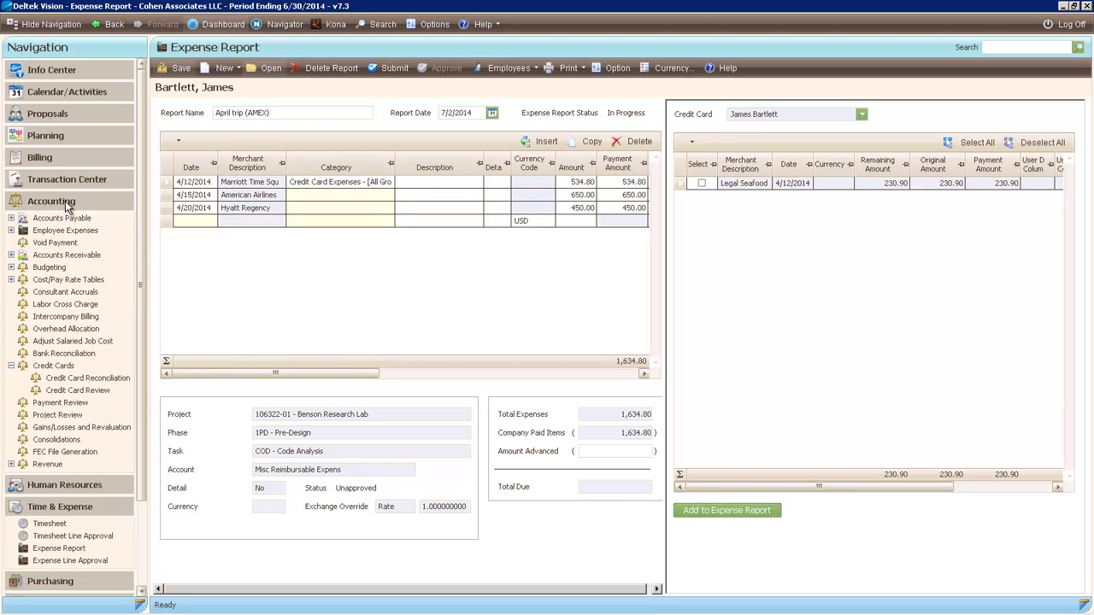
left_click(99, 381)
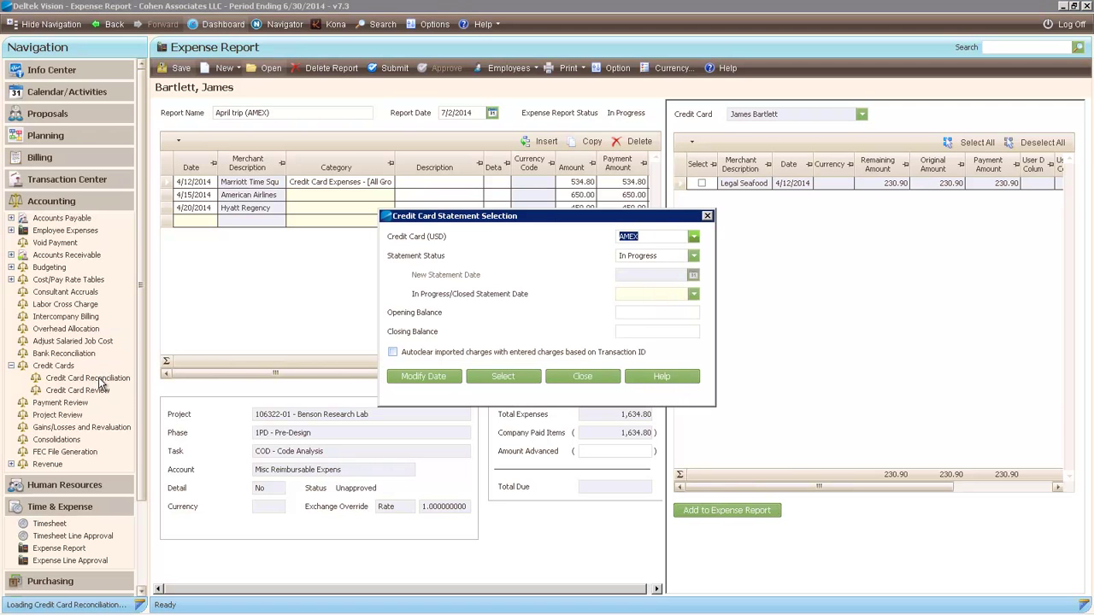
left_click(694, 295)
left_click(649, 310)
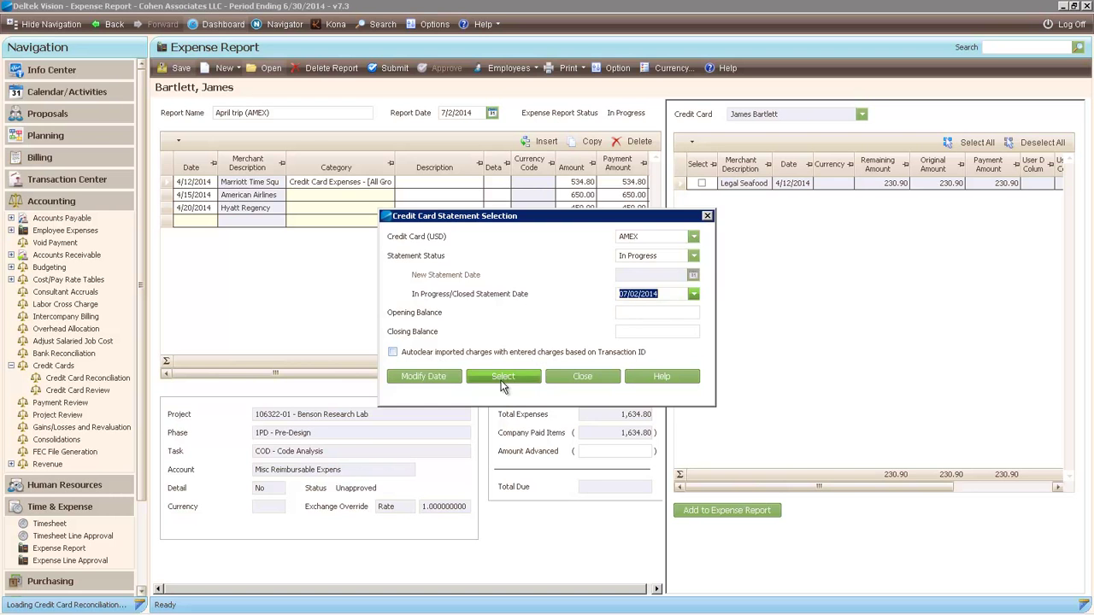
left_click(502, 376)
left_click(557, 356)
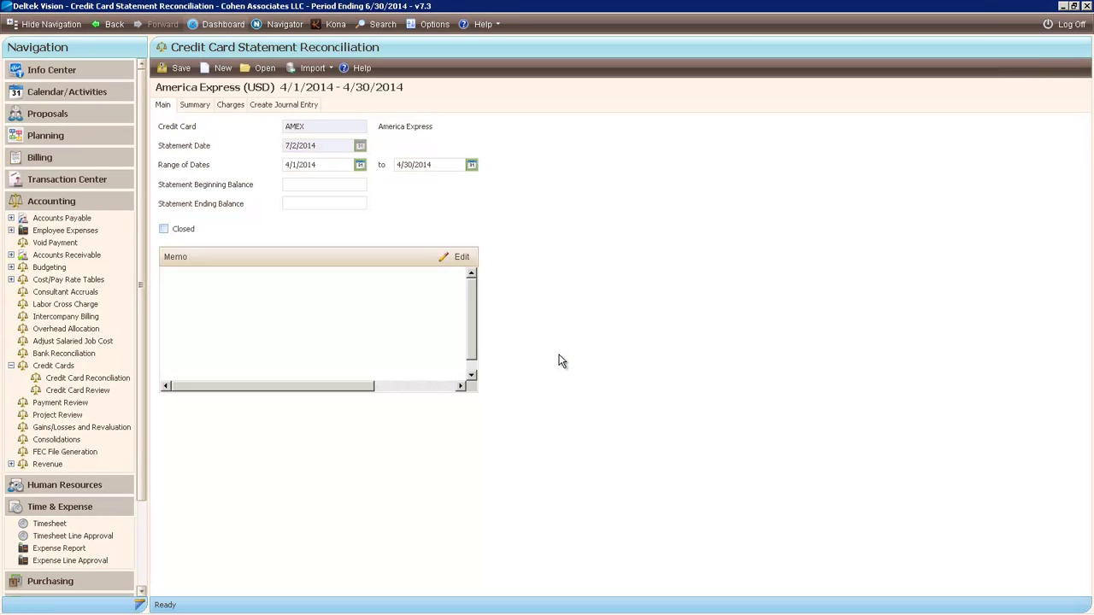
Review the AMEX statement's summary by secondary account and its list of missing charges, and show the desktop.
left_click(194, 104)
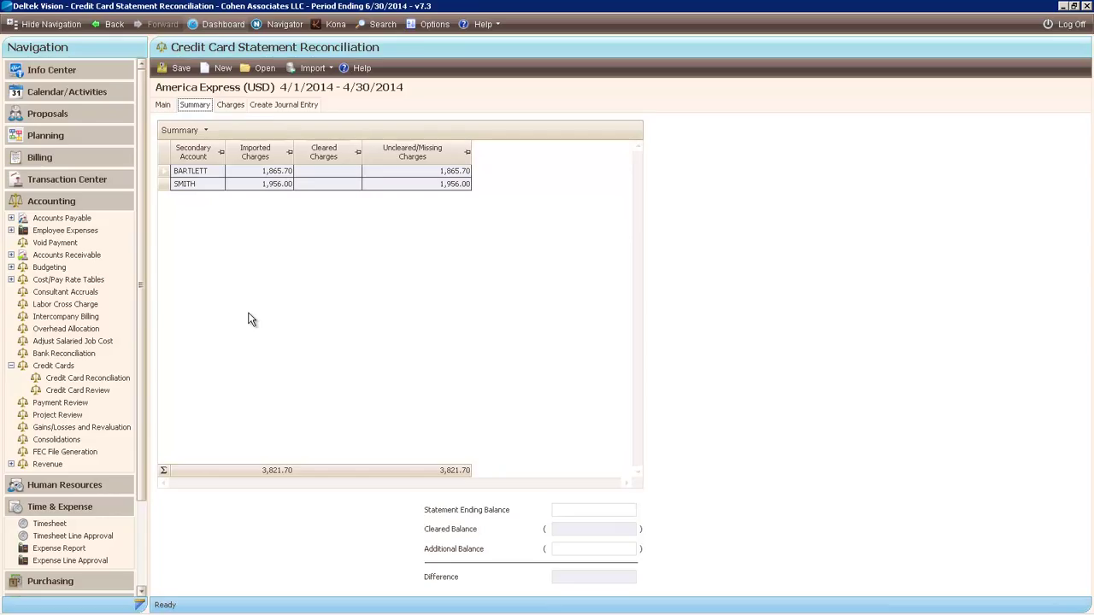
left_click(231, 106)
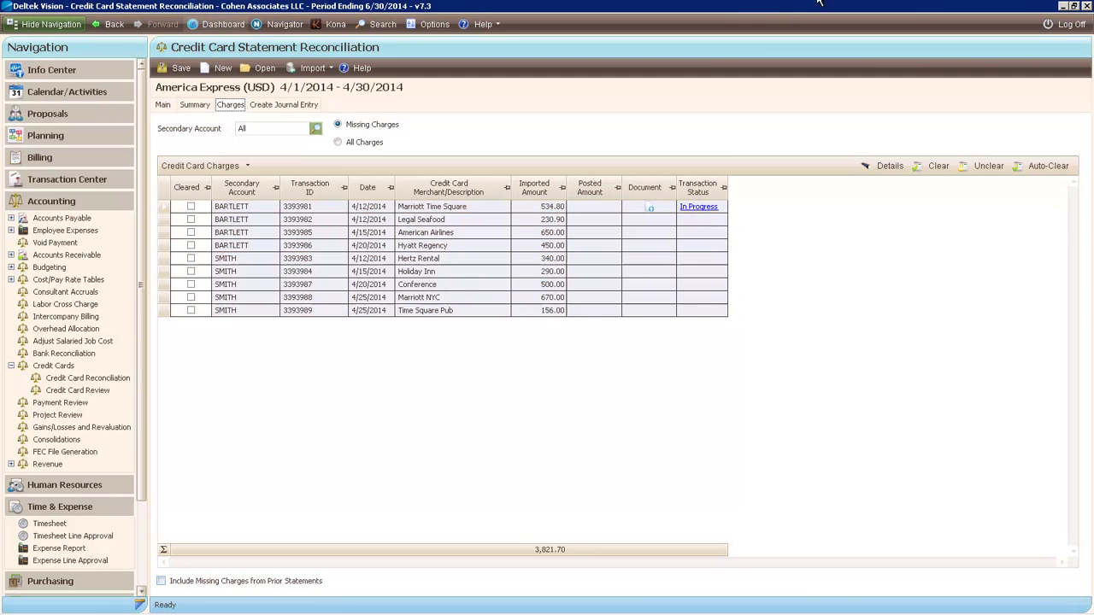
key("super+d")
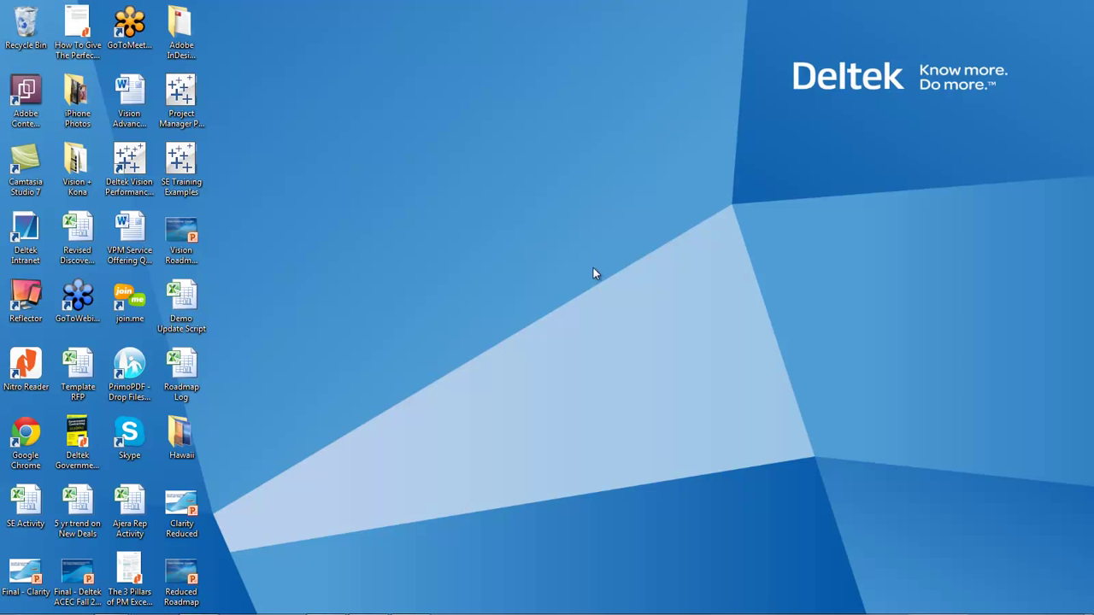